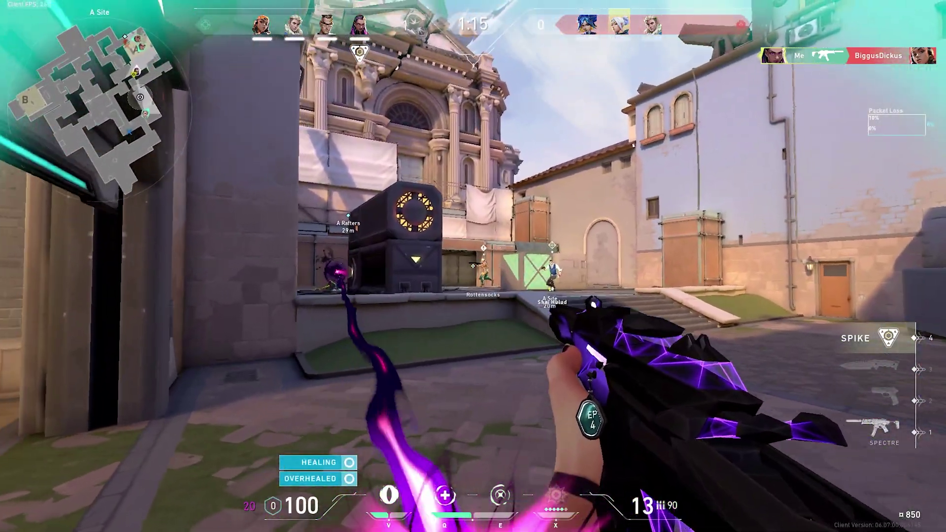
Step: Switch to the Spike, plant it at A Site, then return to the Spectre
key(3)
key(4)
key(w)
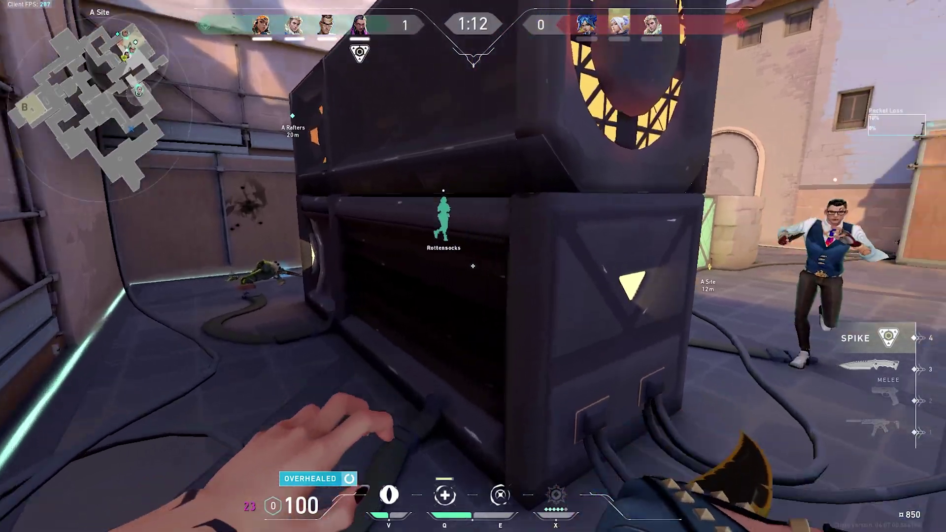
click(473, 266)
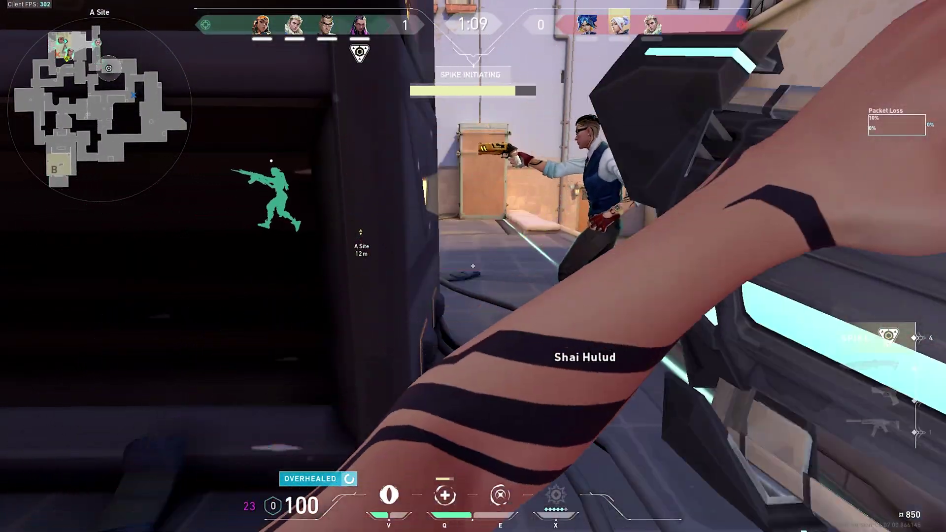
key(1)
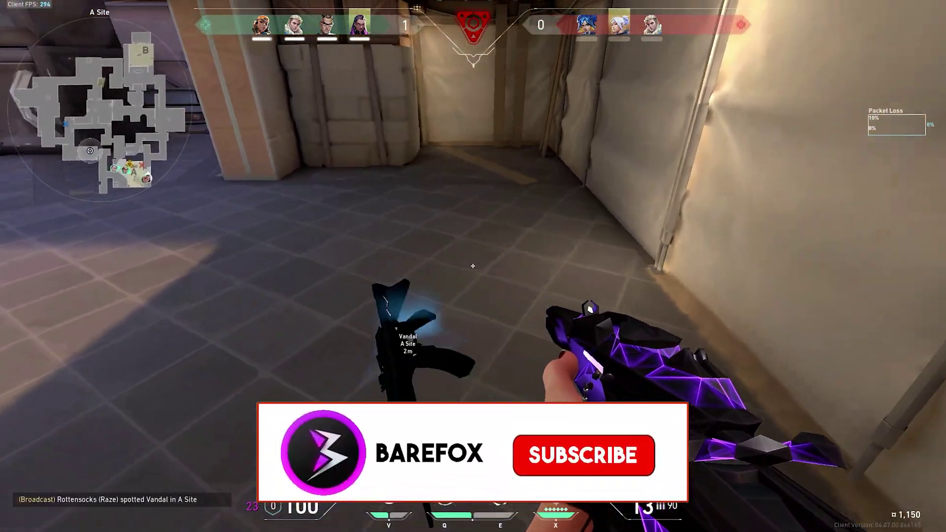
Step: Pick up the dropped Vandal and shoot the enemy defending the site
key(f)
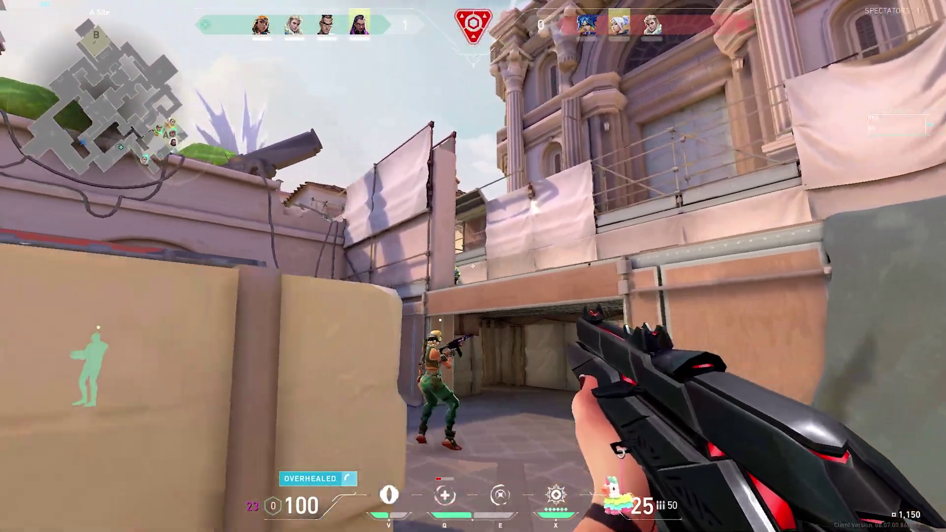
click(472, 266)
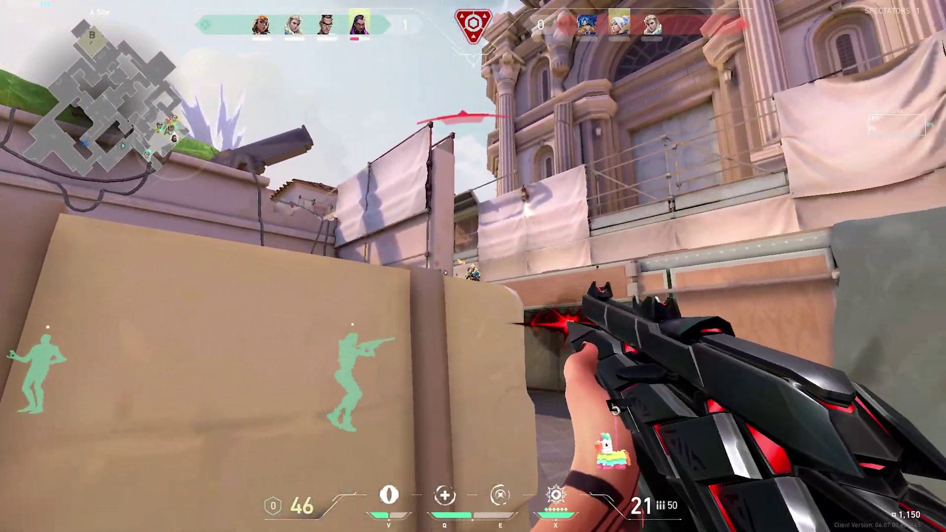
click(472, 265)
Step: Add a Right mouse control to the custom gaming keyboard layout by dragging it onto the screen
key(r)
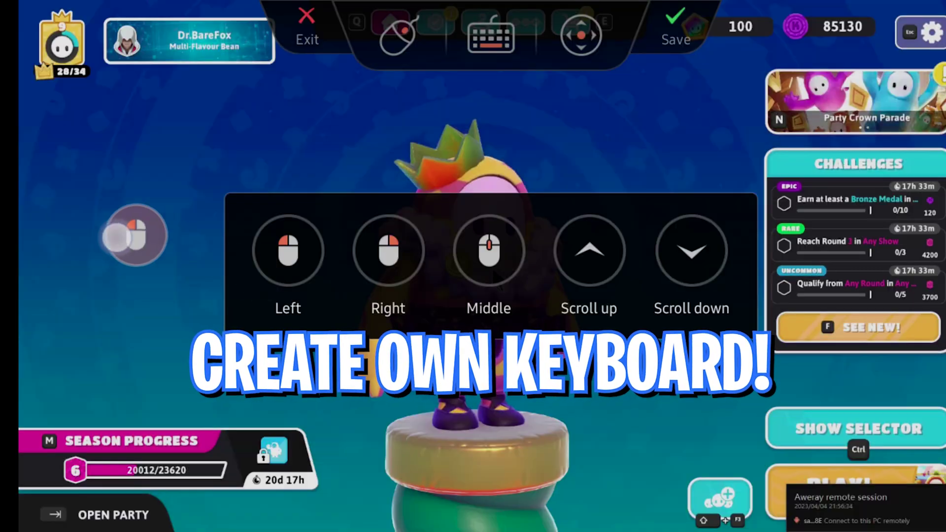
click(387, 286)
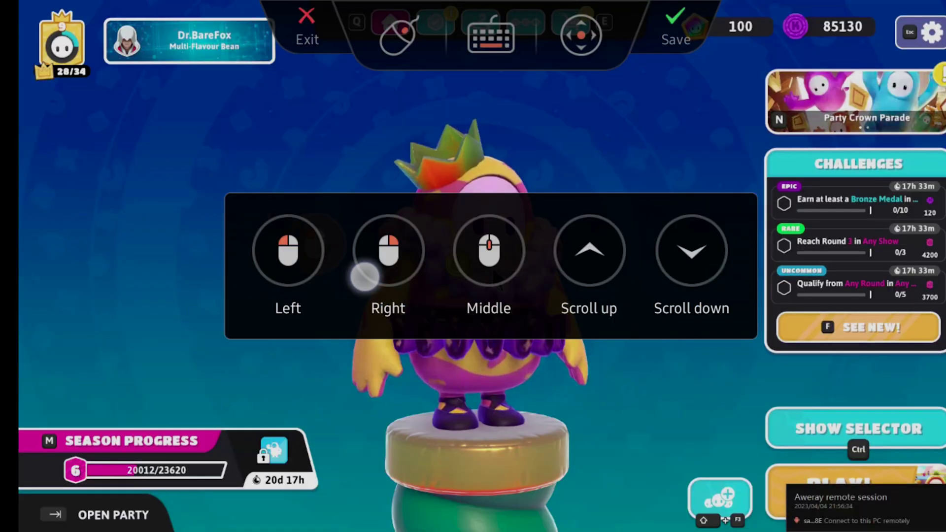
mouse_move(624, 354)
mouse_down()
mouse_move(733, 380)
mouse_move(749, 397)
mouse_up()
click(389, 253)
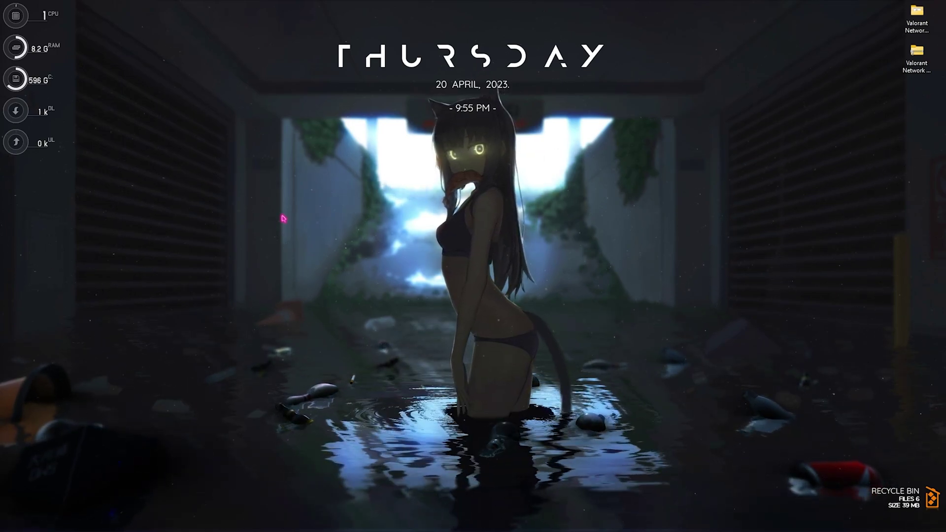
Step: Search 'start' to reach Startup Apps settings and scroll through the startup list
key(super)
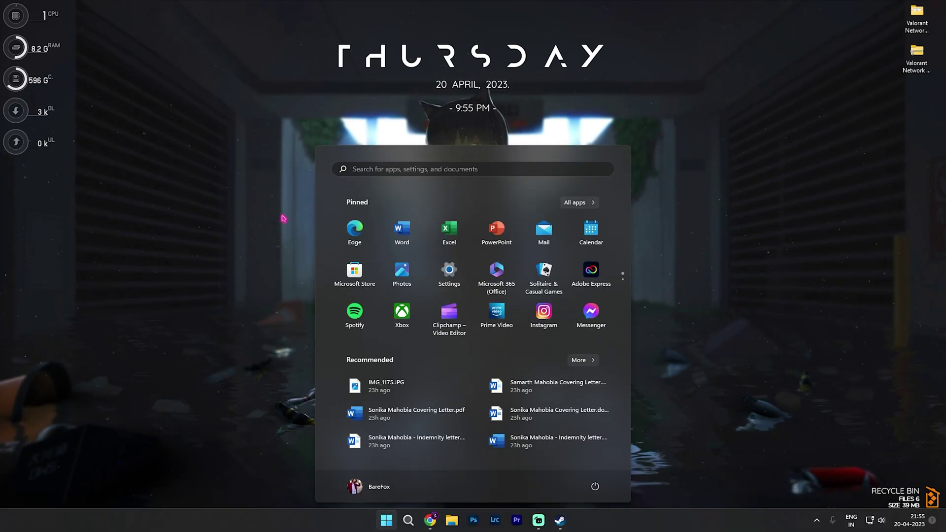
text(start)
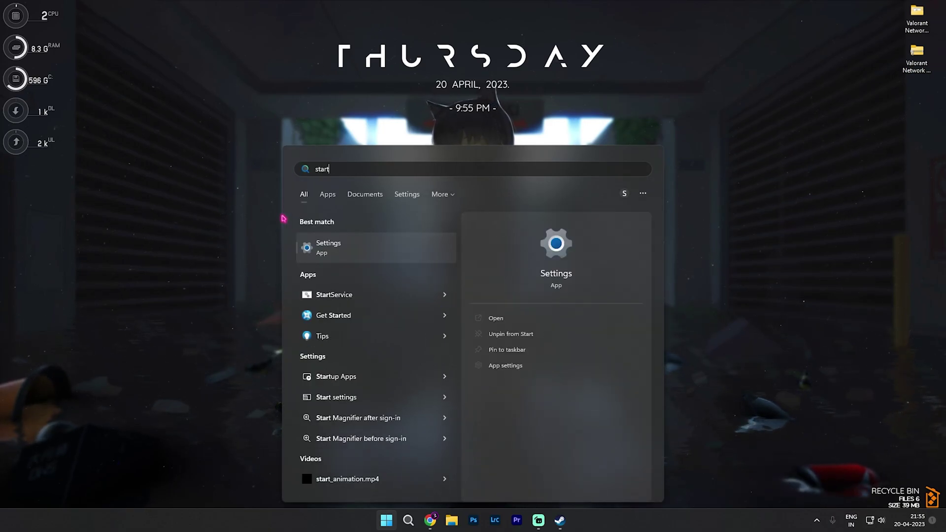
key(Tab)
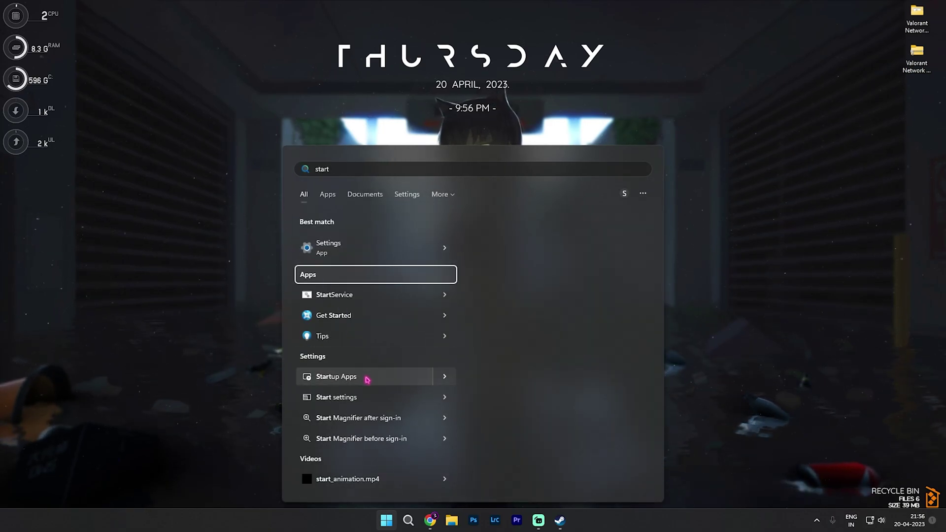
click(355, 381)
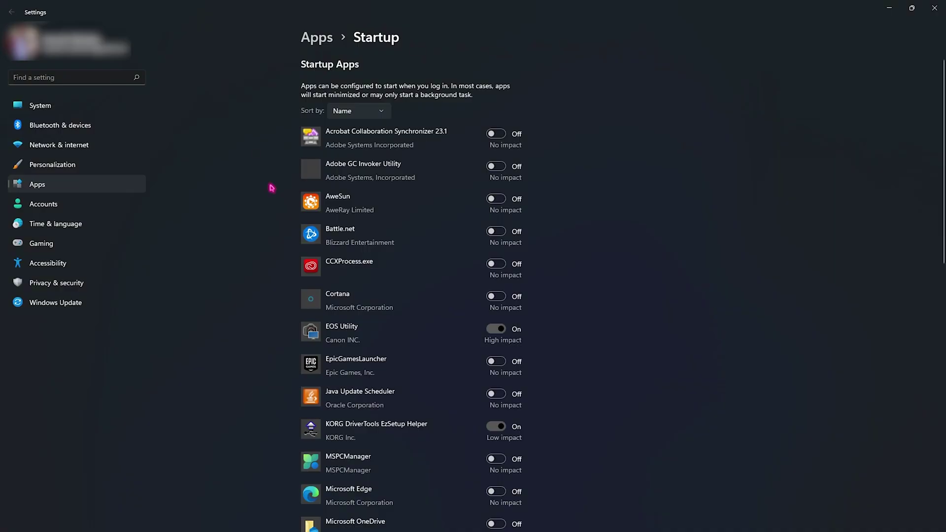
scroll(471, 346, down, 2)
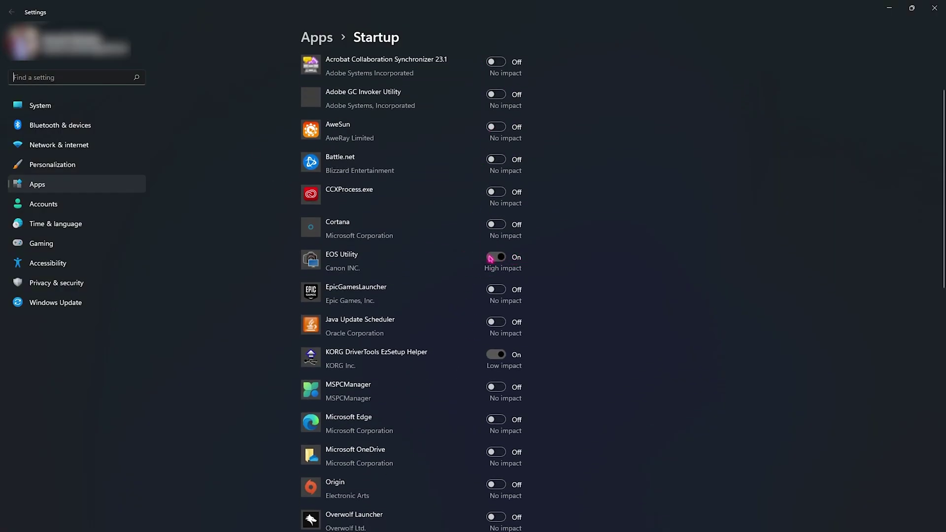
scroll(502, 268, up, 2)
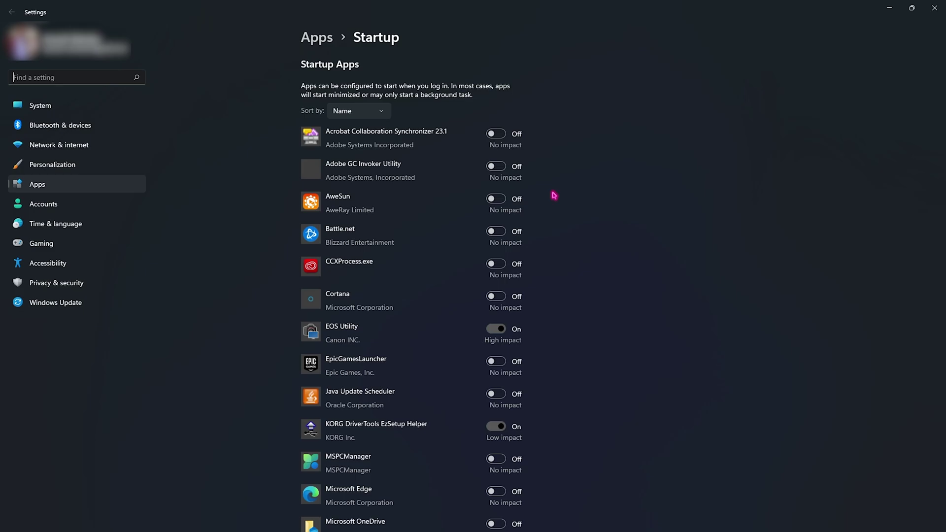
scroll(502, 197, down, 8)
scroll(566, 271, up, 8)
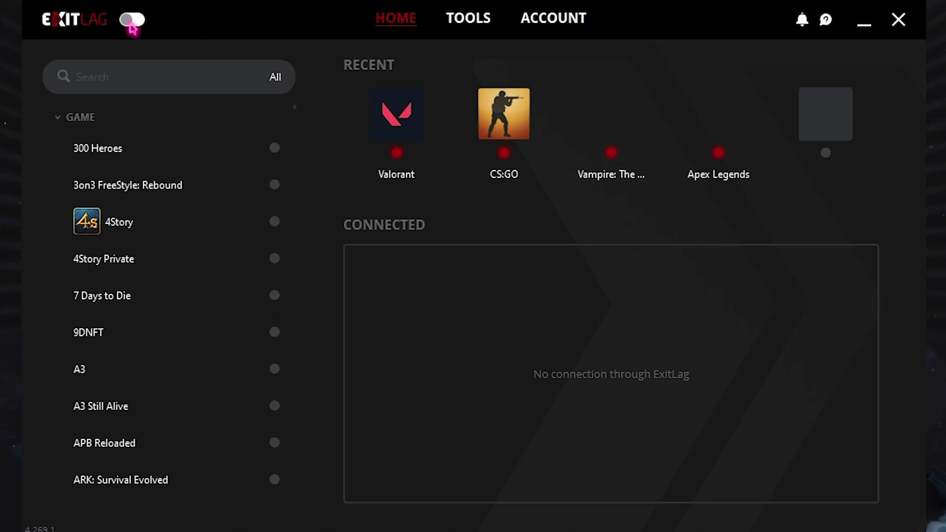
Step: Turn ExitLag on and set Valorant to IN Mumbai01 with in-country routes preferred
click(133, 21)
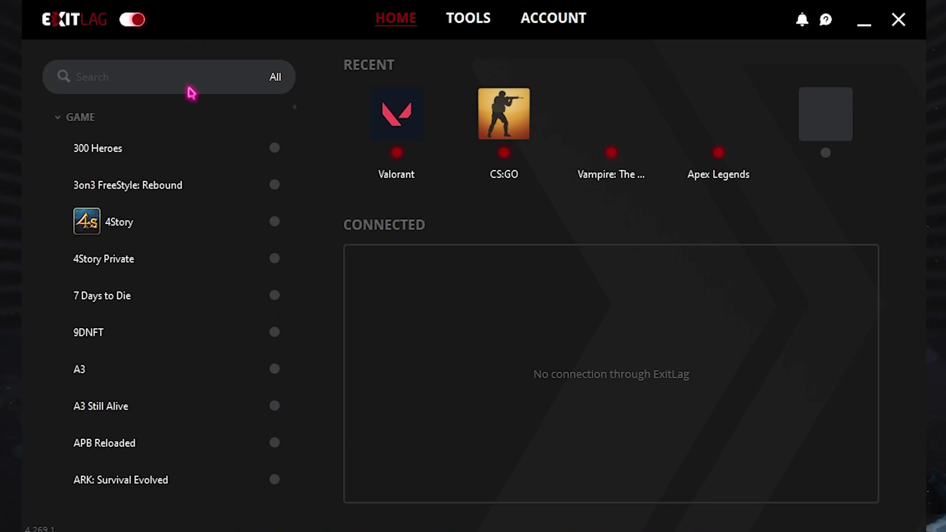
click(97, 76)
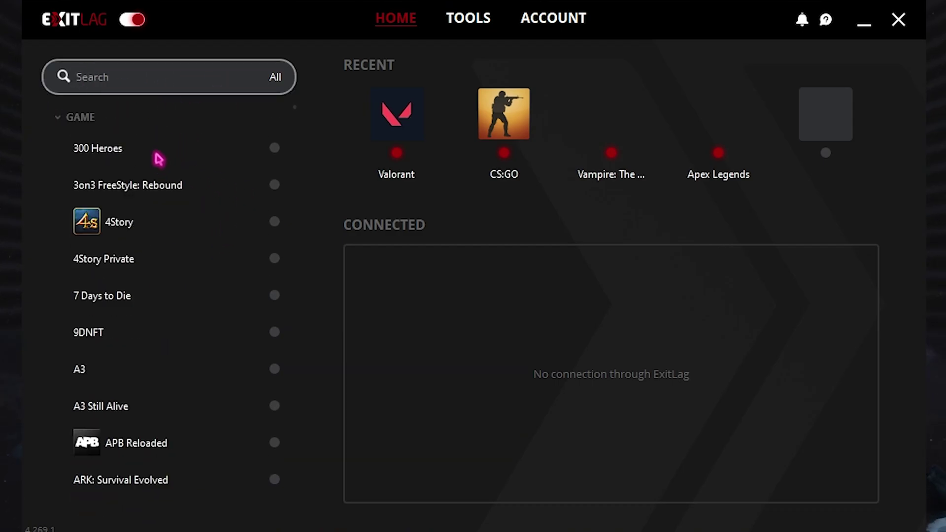
text(Valora)
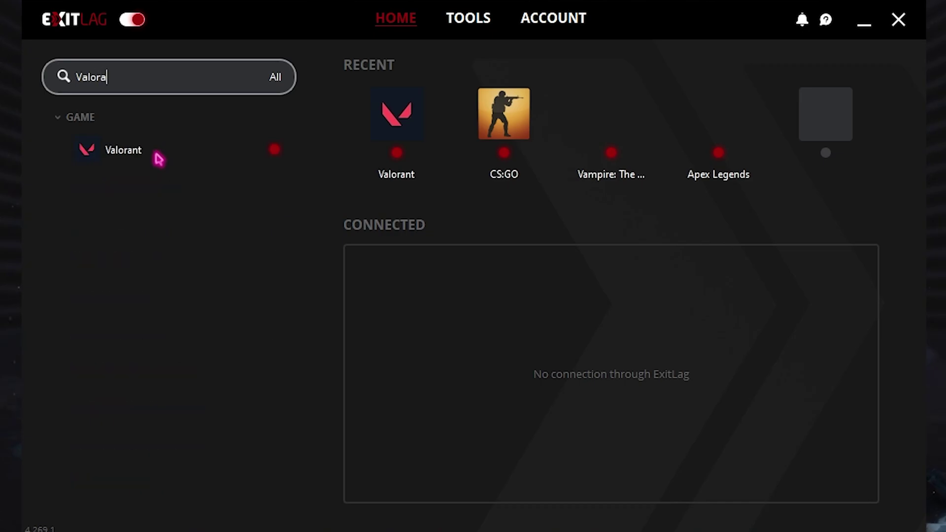
click(159, 159)
click(394, 138)
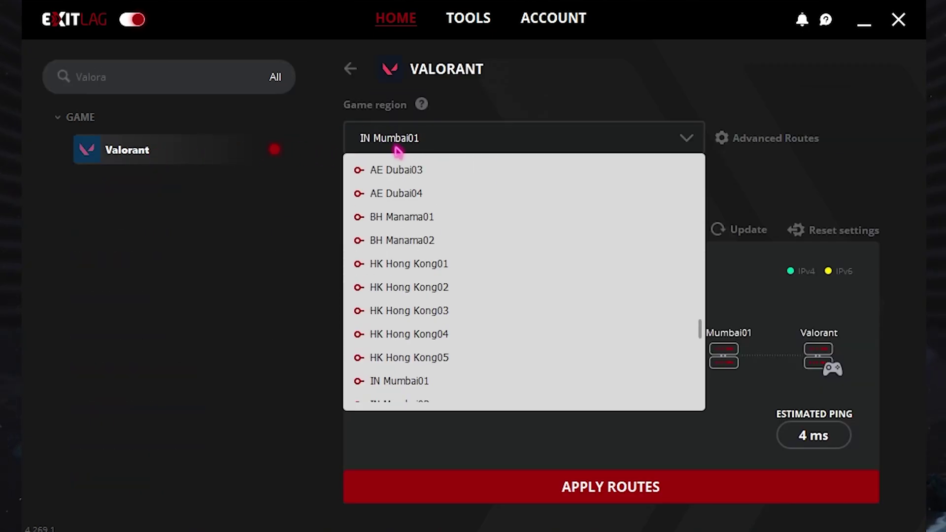
scroll(461, 206, down, 3)
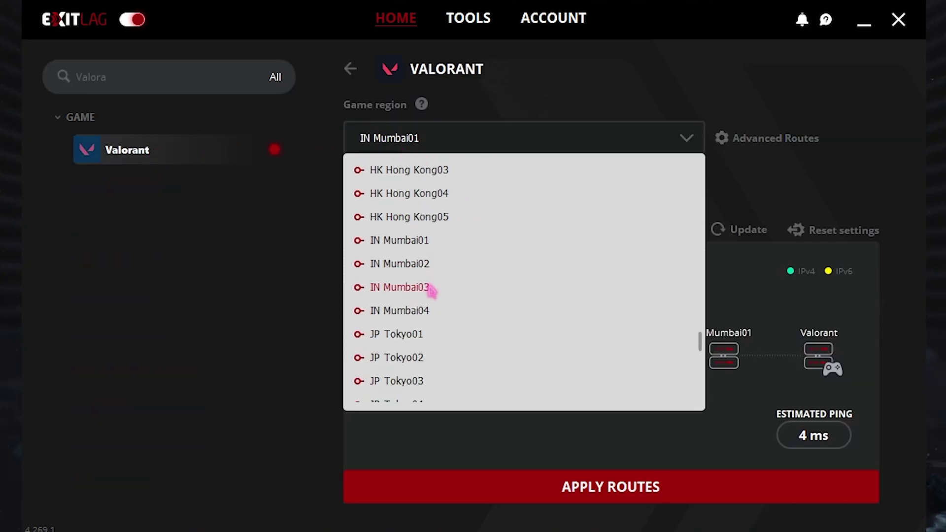
click(416, 241)
click(360, 174)
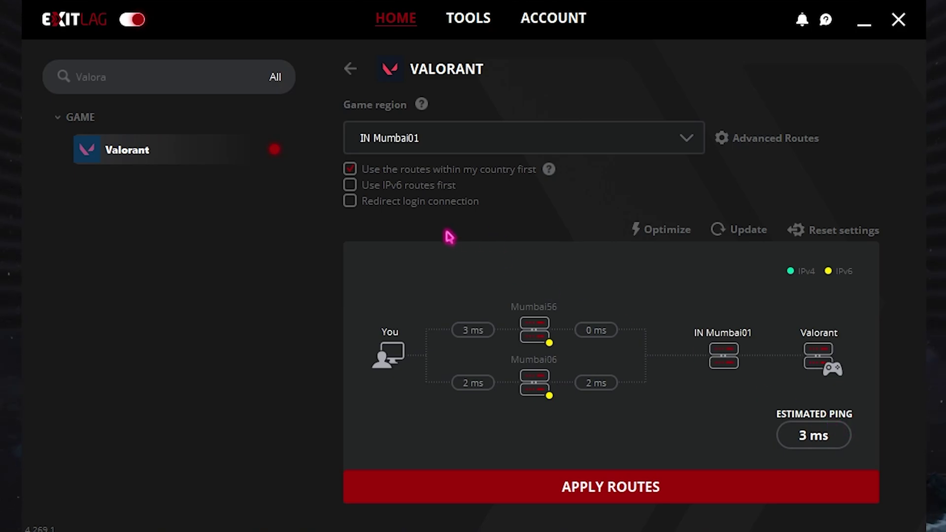
Step: Enable Disable SuperFetch under TOOLS > FPS BOOST
click(470, 19)
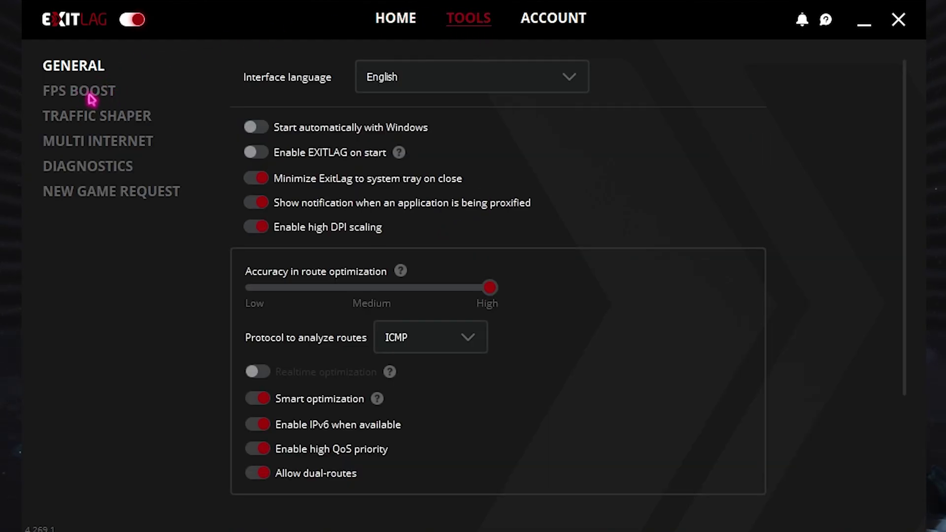
click(72, 94)
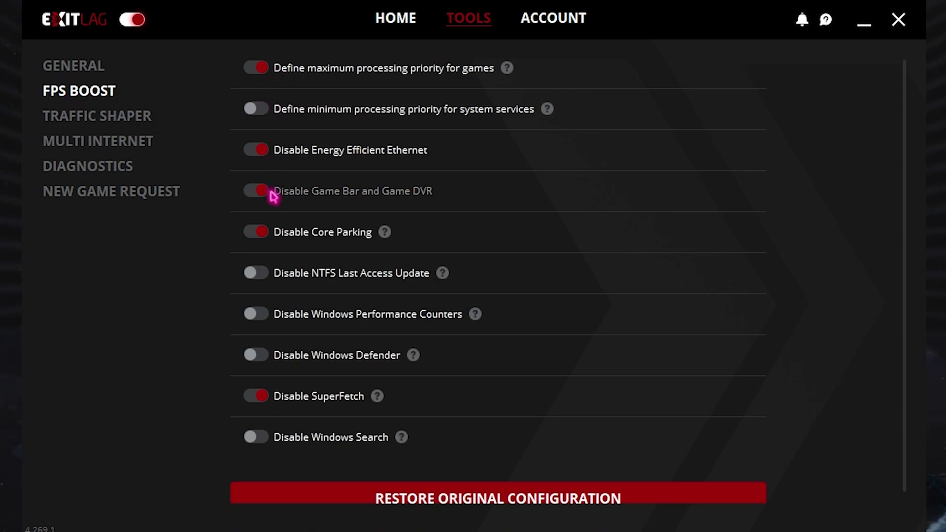
click(259, 397)
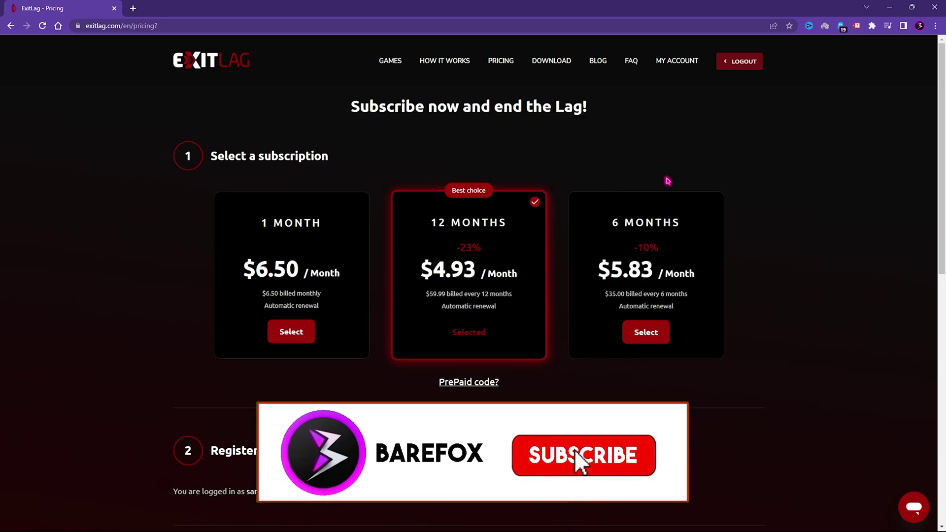
Step: Select the 1 MONTH plan on the ExitLag pricing page
double_click(264, 223)
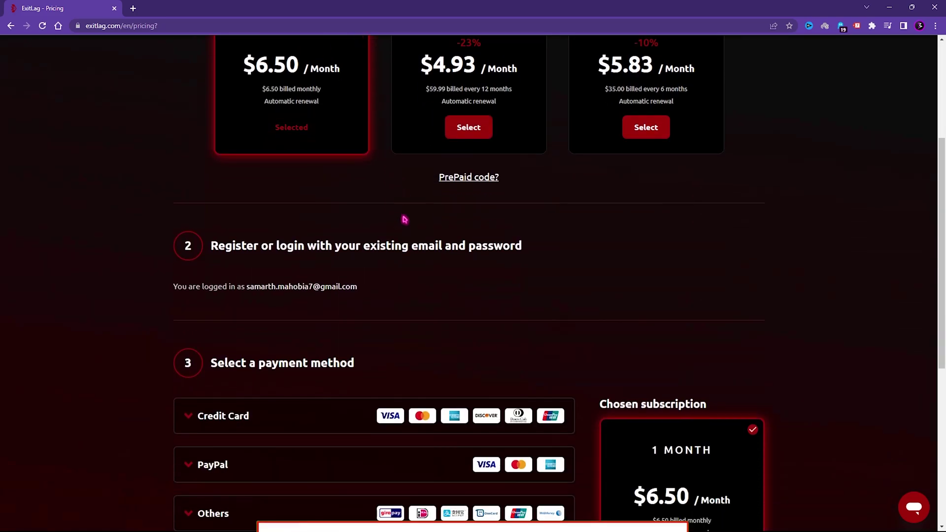
scroll(469, 203, up, 5)
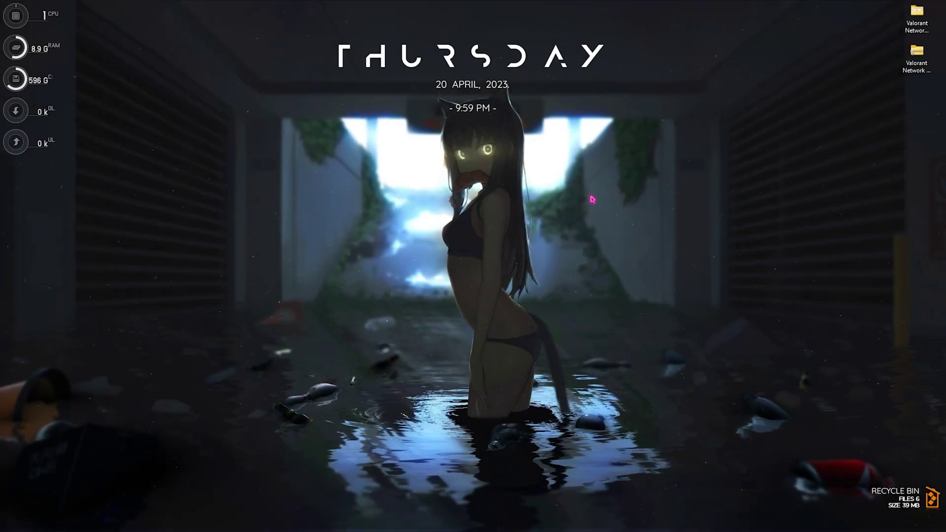
Step: Launch the Services console and select the SysMain service
key(super+r)
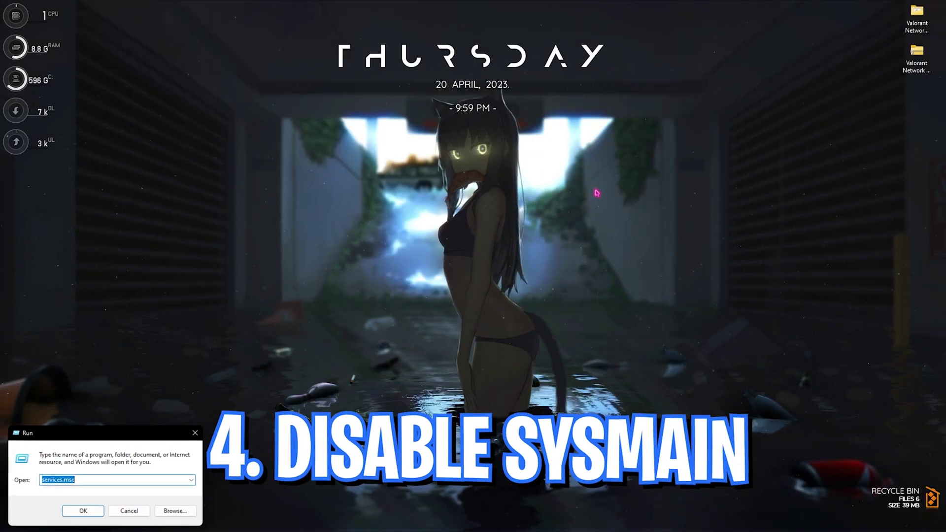
click(83, 511)
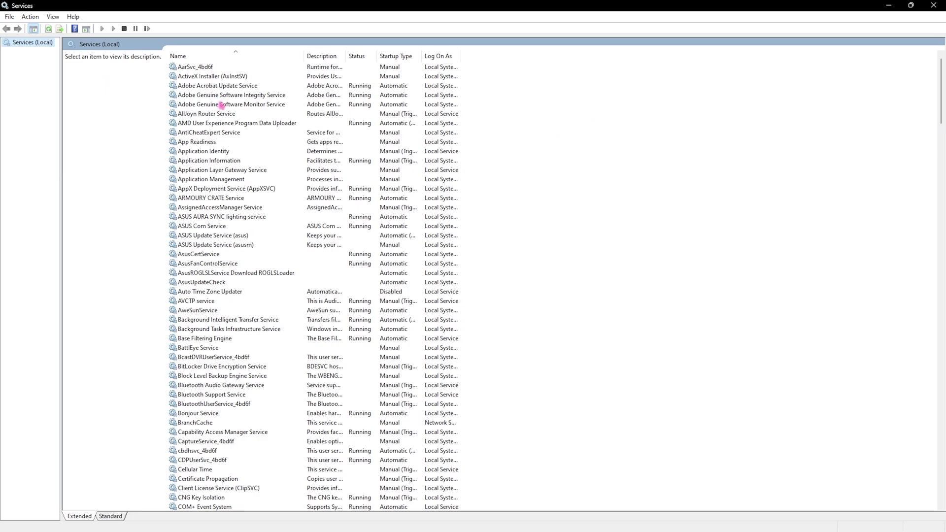
click(224, 143)
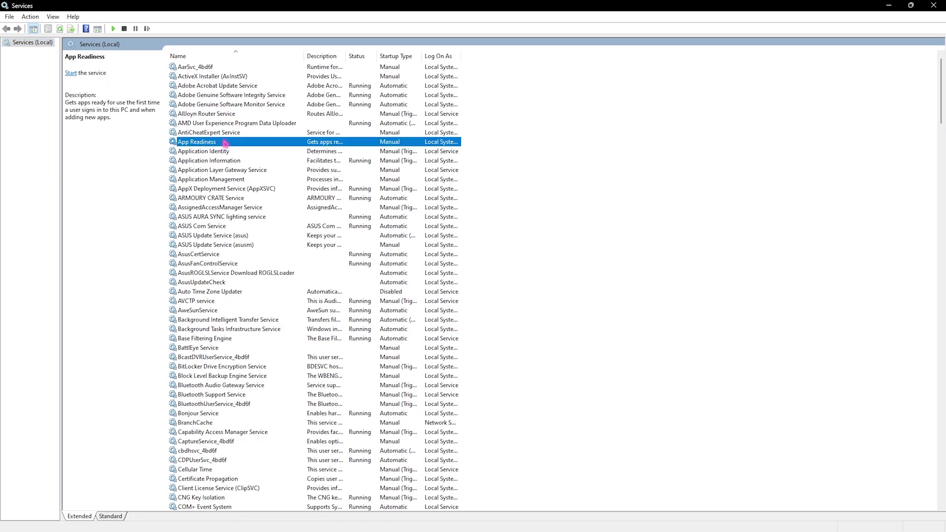
key(s)
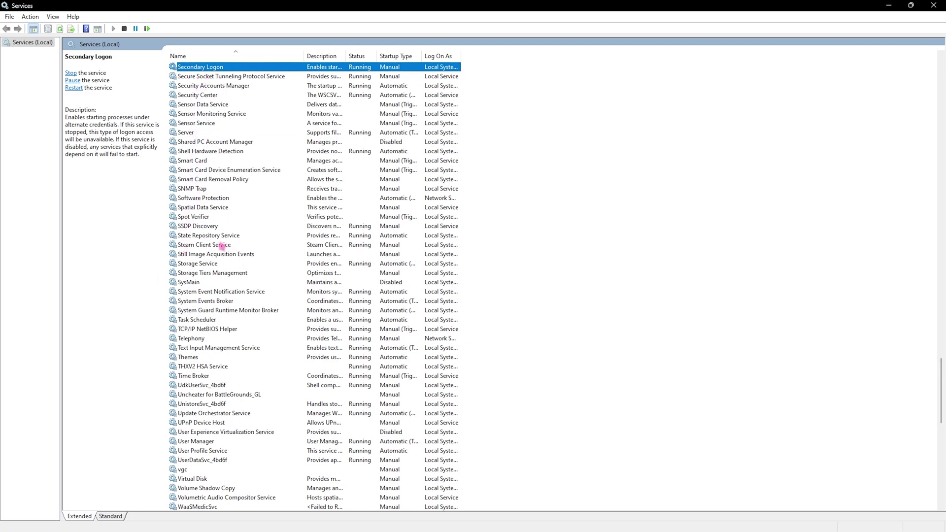
click(197, 283)
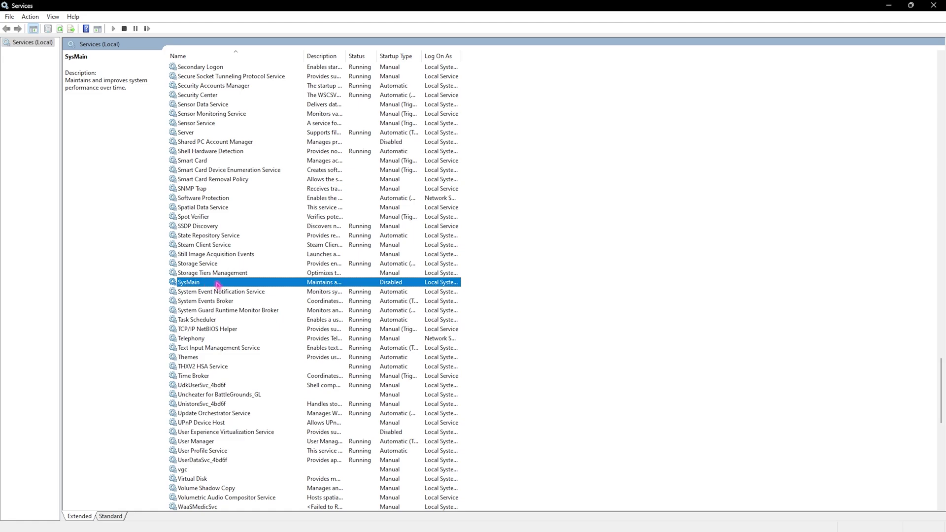
Step: Confirm SysMain's properties show Disabled and verify Stop is unavailable
right_click(272, 283)
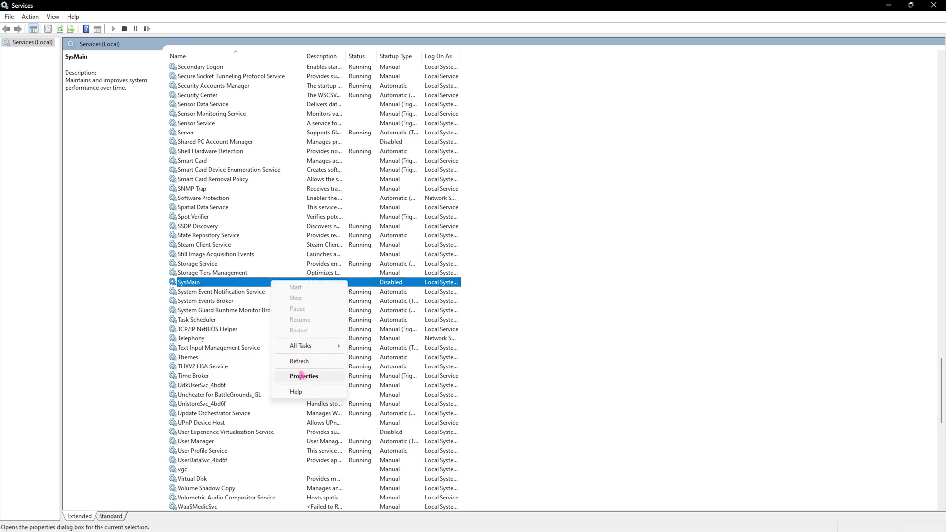
click(305, 375)
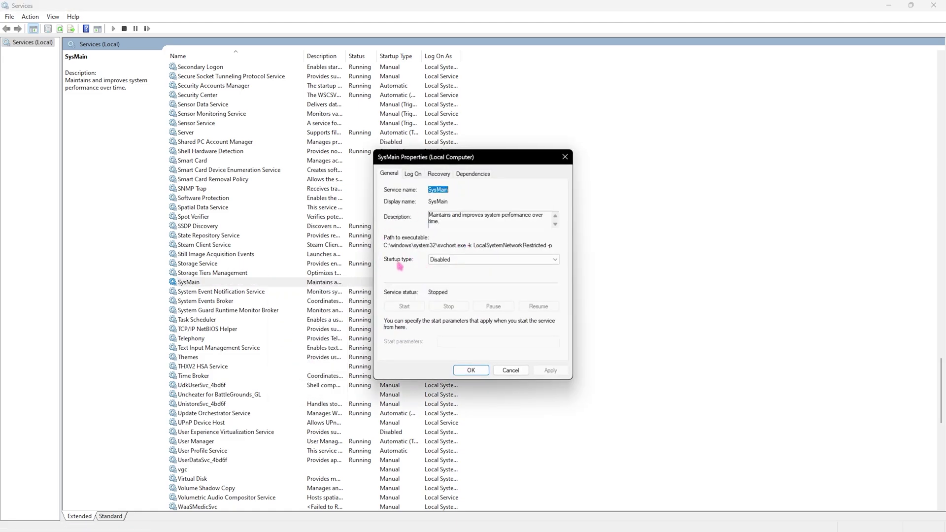
click(472, 370)
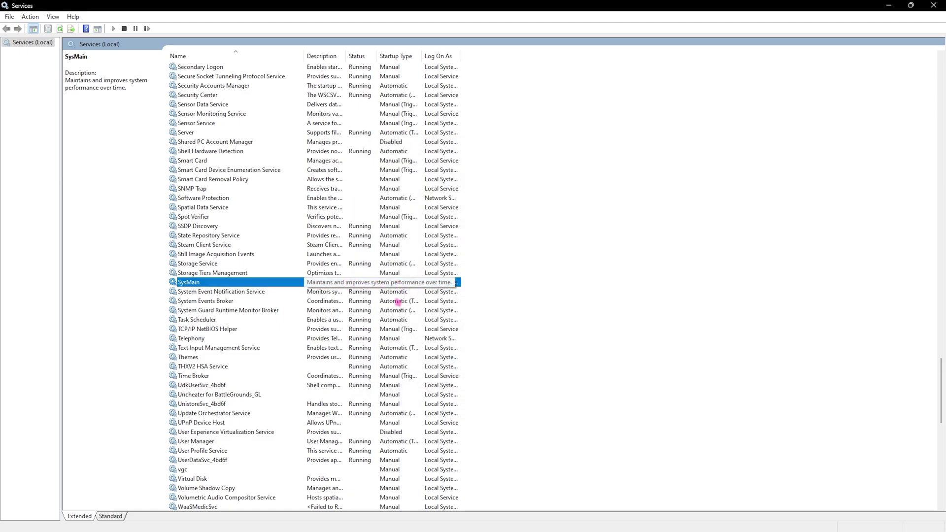
right_click(302, 284)
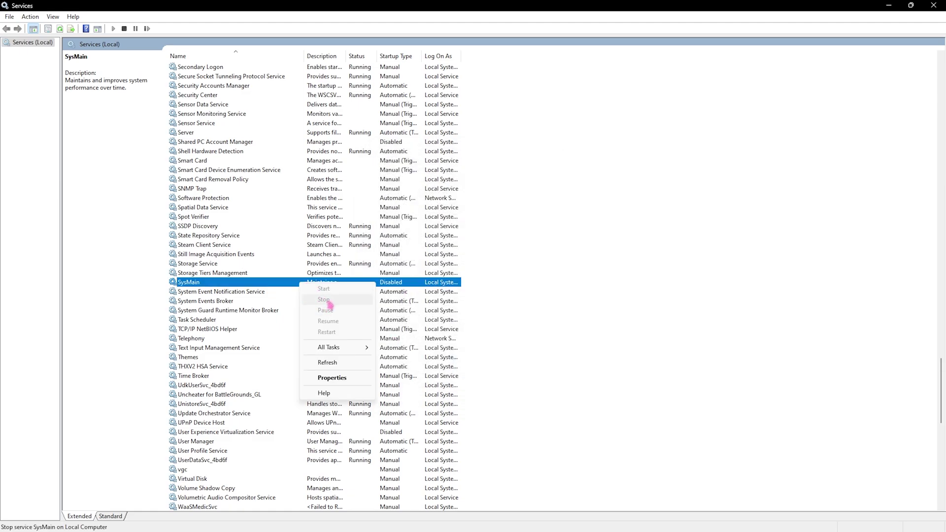
click(549, 244)
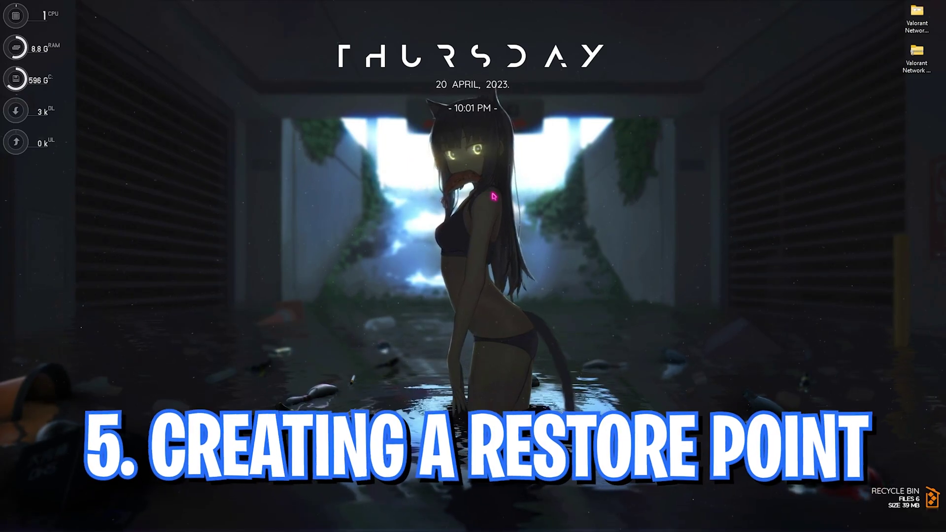
Step: Keep system protection turned on for Local Disk (C:) in System Properties
key(super)
text(create a restore point)
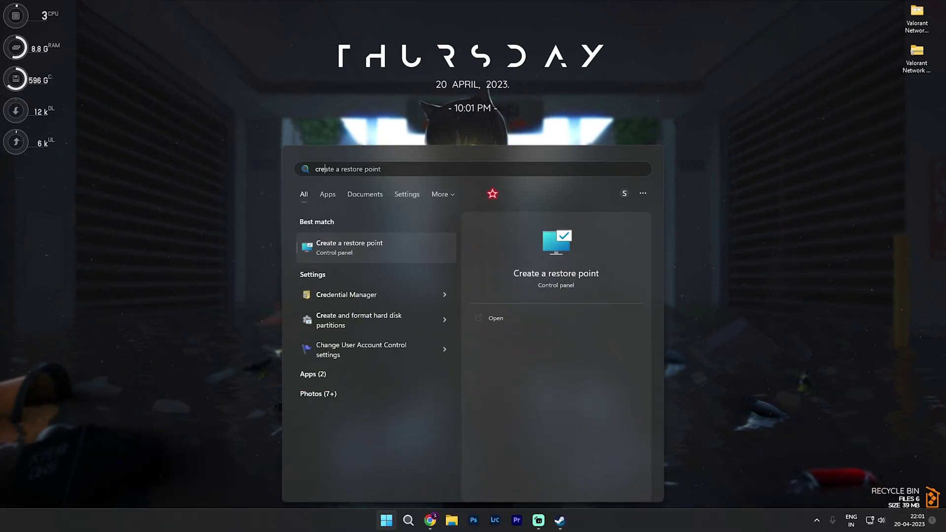
key(Return)
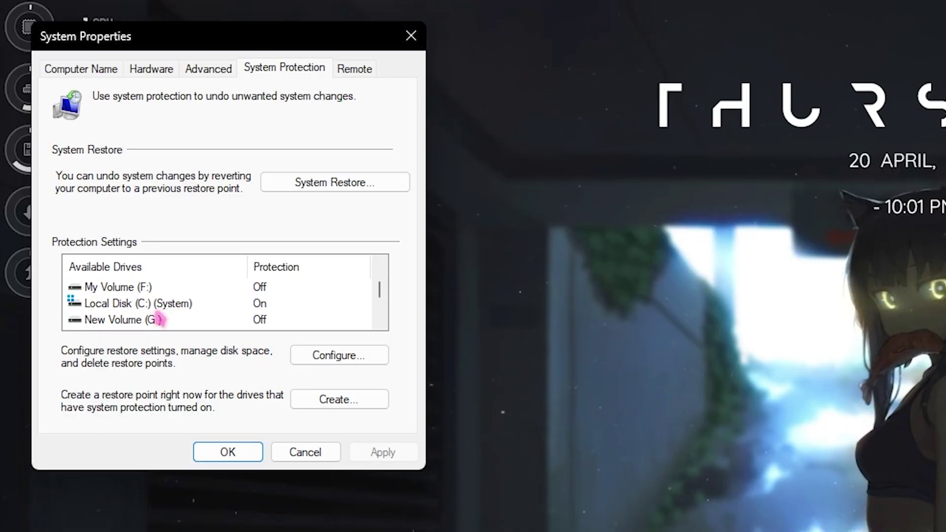
click(65, 158)
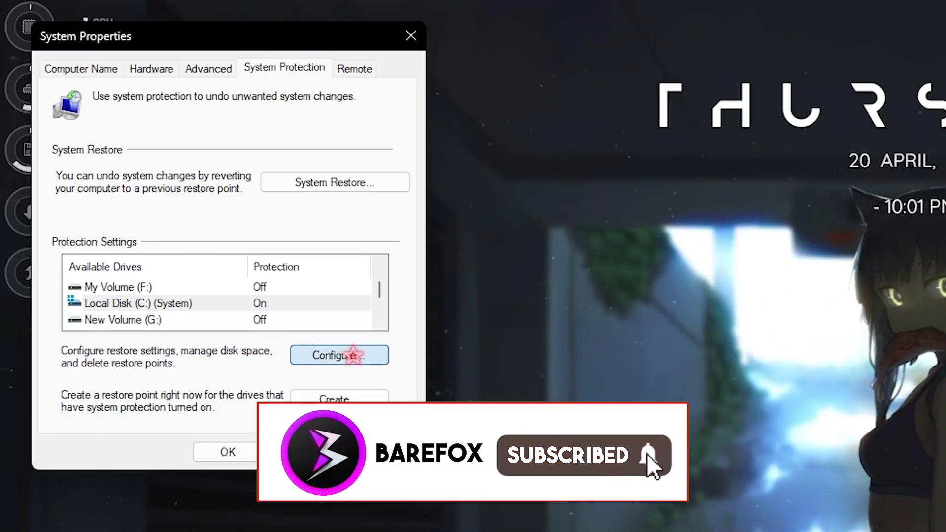
click(350, 354)
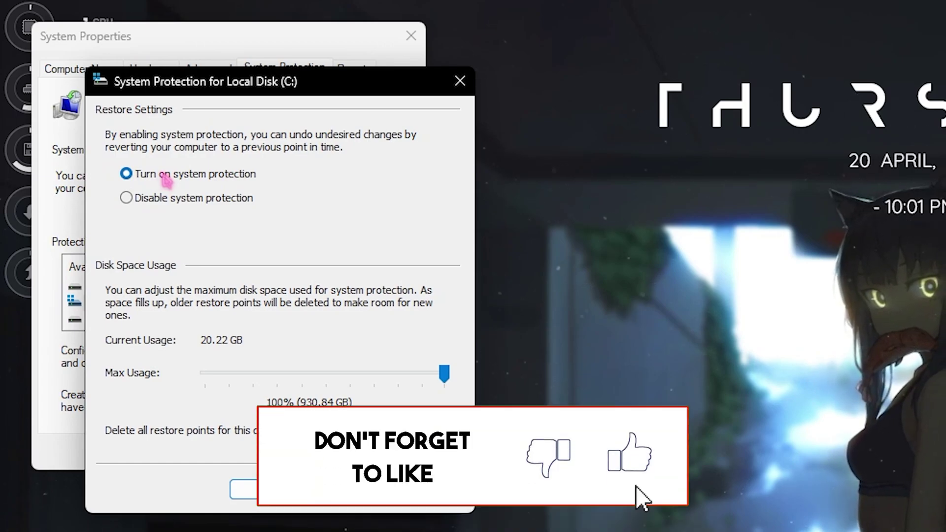
click(264, 489)
Step: Create a restore point named 'Valorant' and close System Properties
click(298, 400)
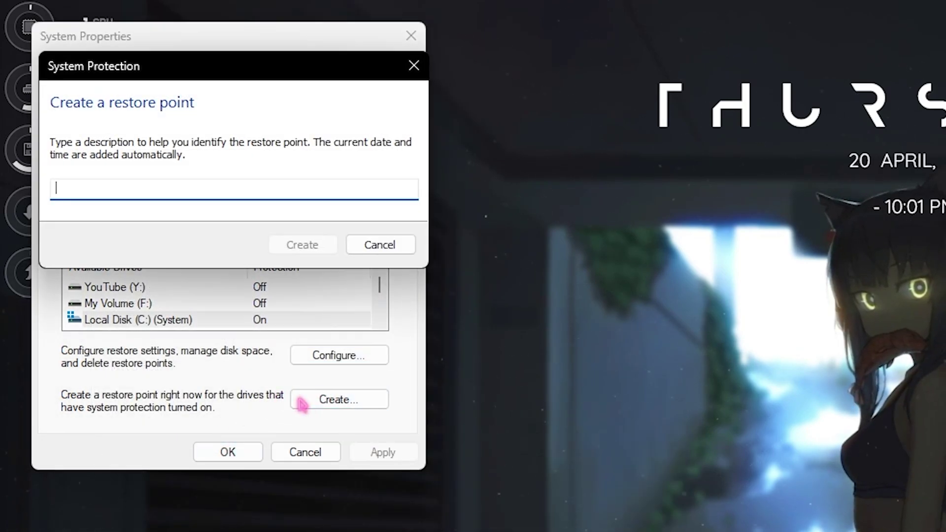
text(Valorant)
key(Return)
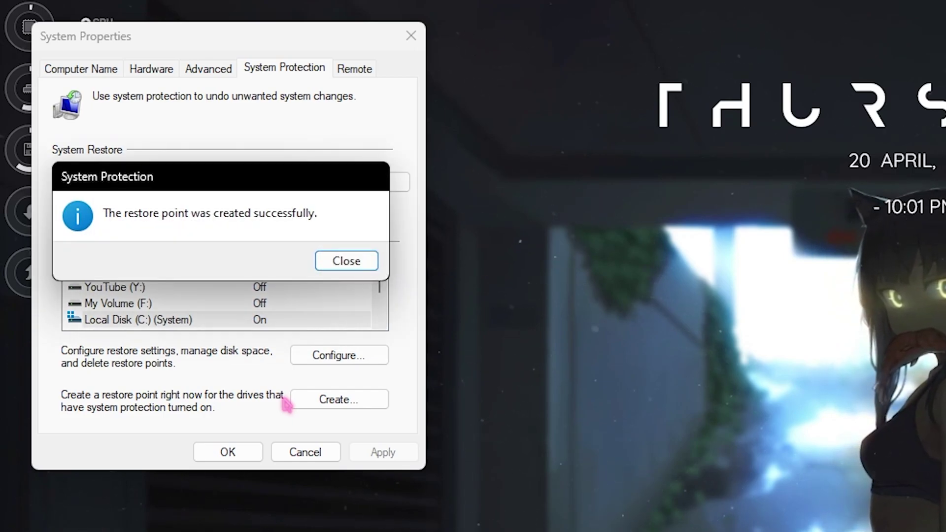
click(340, 262)
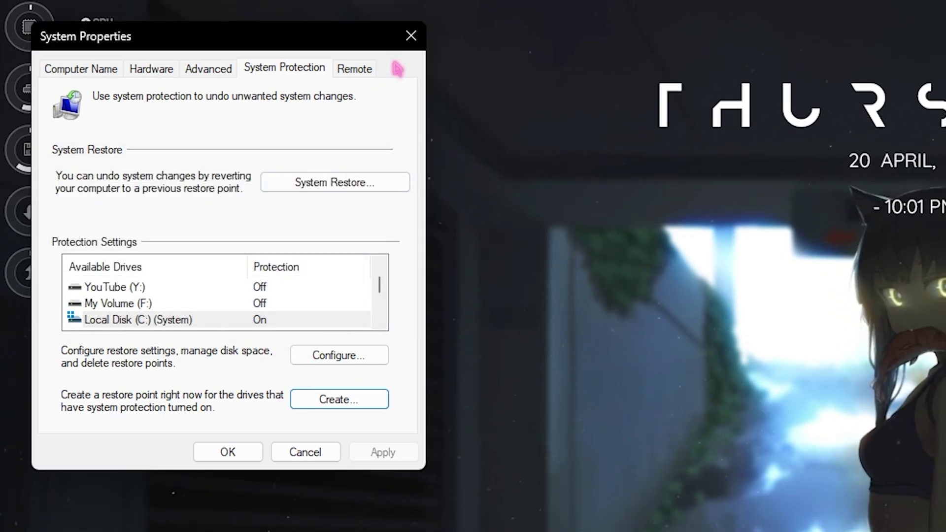
click(410, 36)
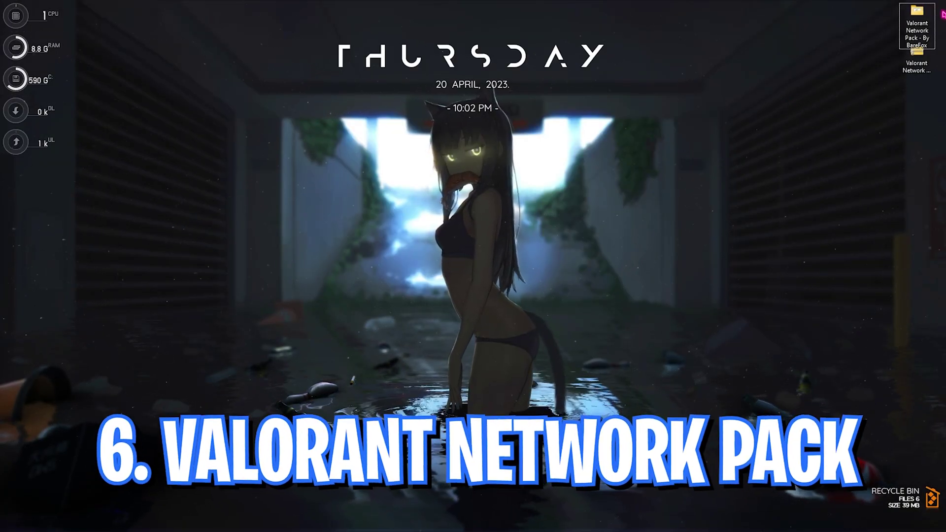
Step: Open the Valorant Network Pack folder and run Clean Temporary Files.bat as administrator
mouse_move(931, 7)
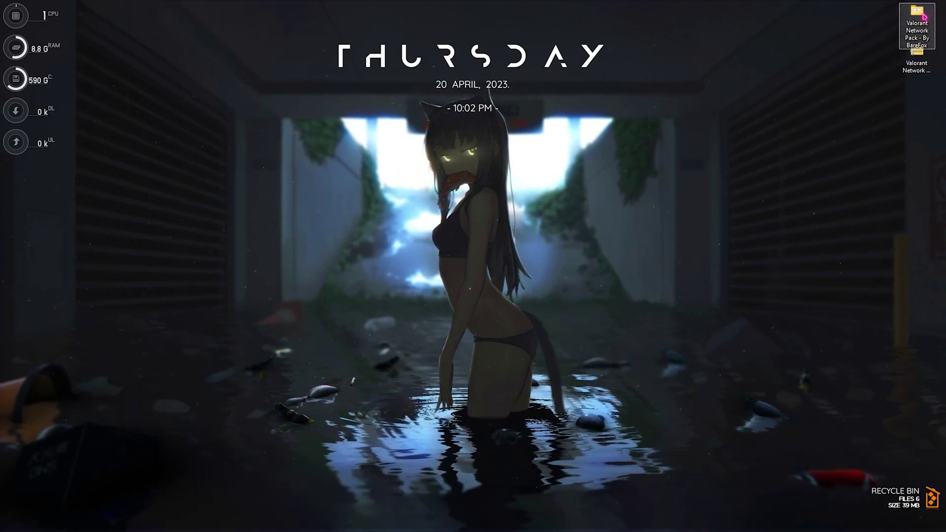
double_click(918, 15)
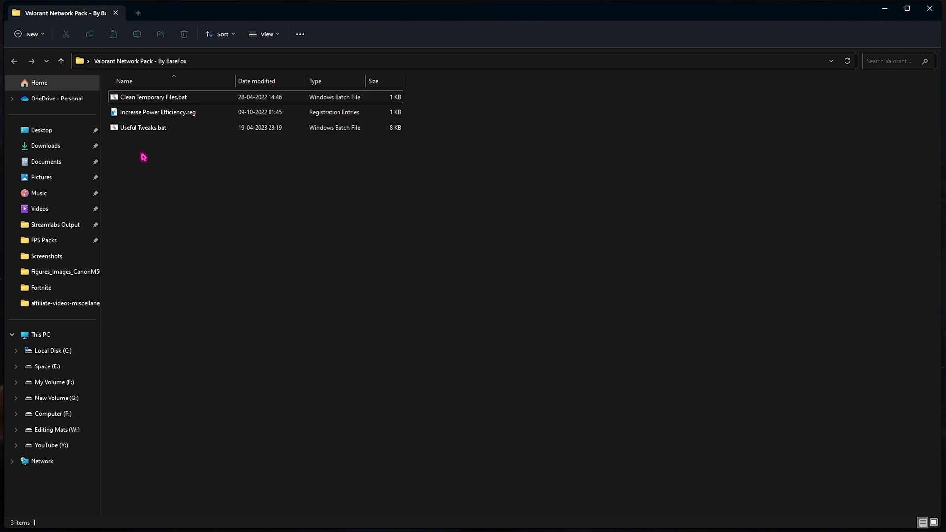
click(145, 97)
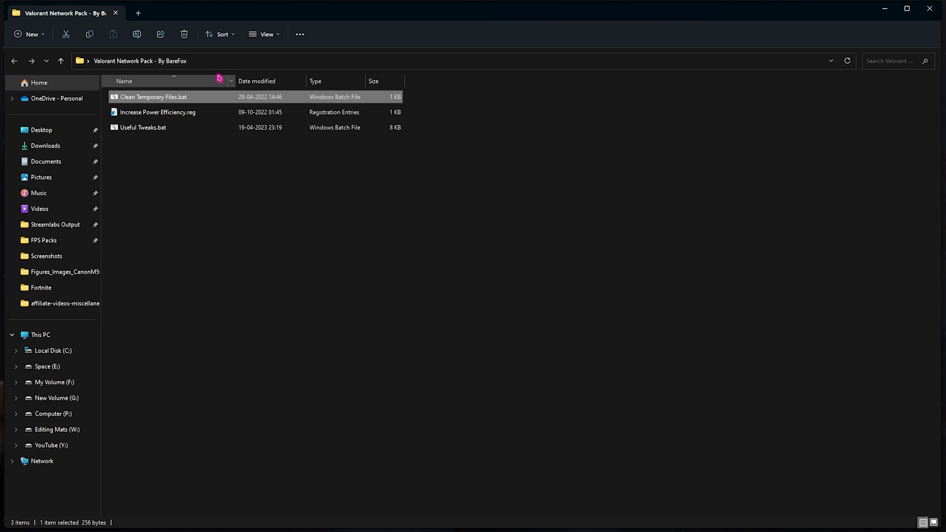
right_click(193, 98)
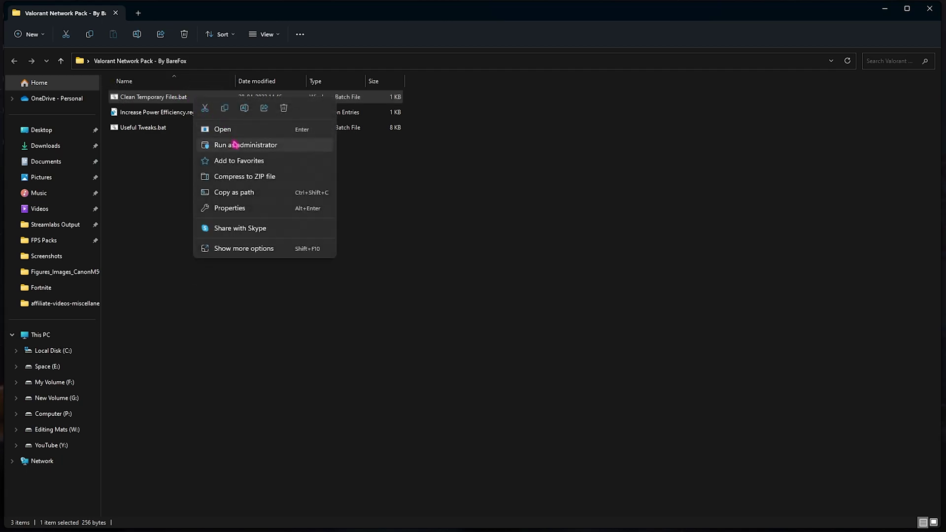
click(235, 145)
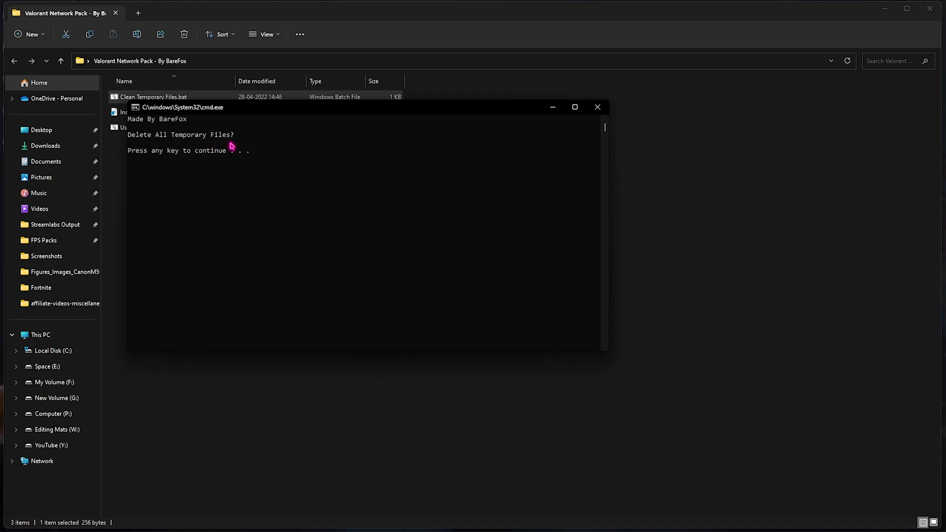
key(Return)
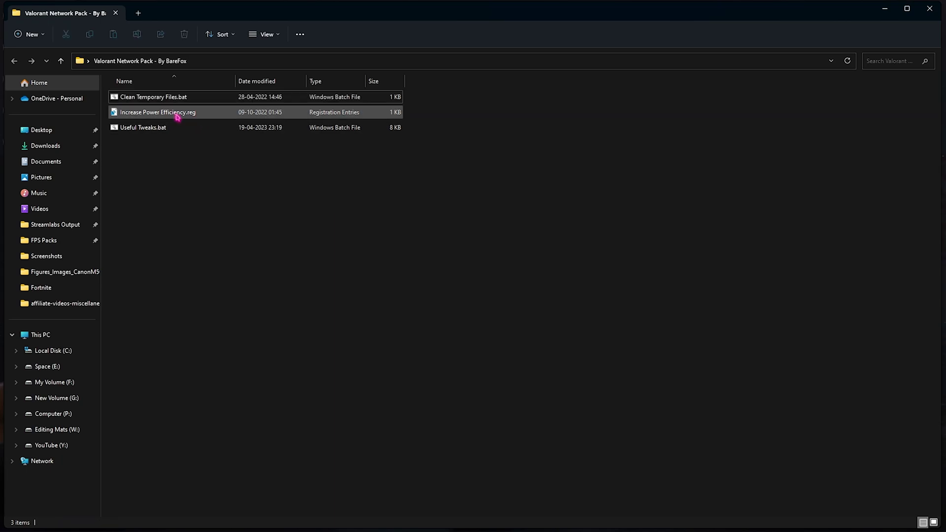
click(133, 116)
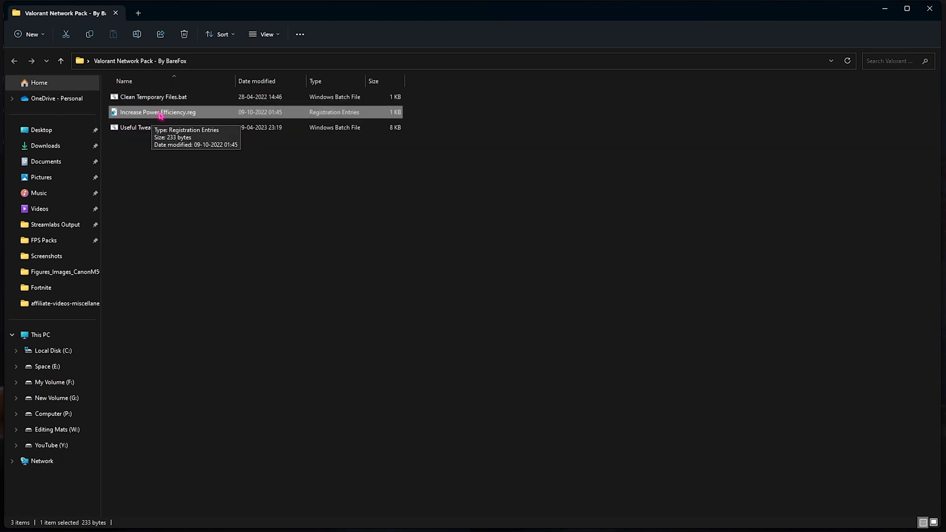
ctrl+click(240, 117)
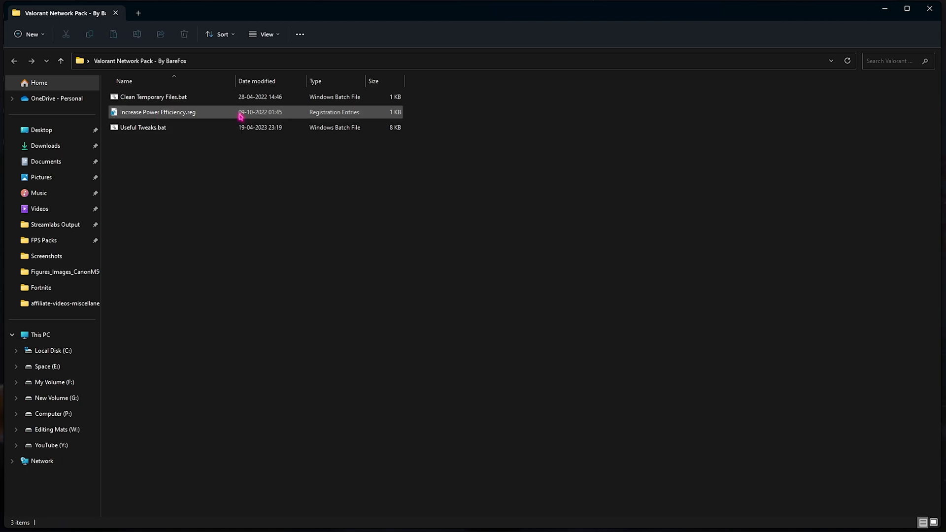
Step: Run Useful Tweaks.bat as administrator and let the script finish
right_click(141, 132)
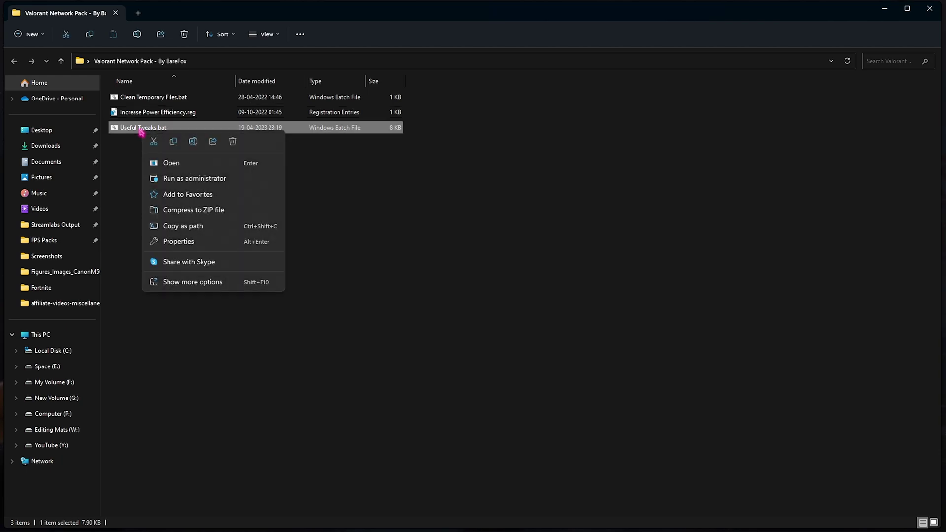
click(201, 179)
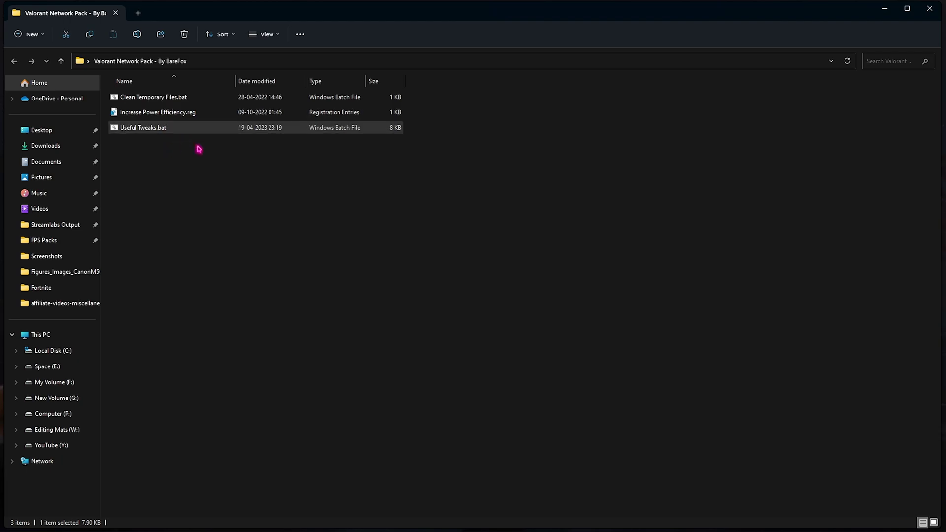
click(303, 188)
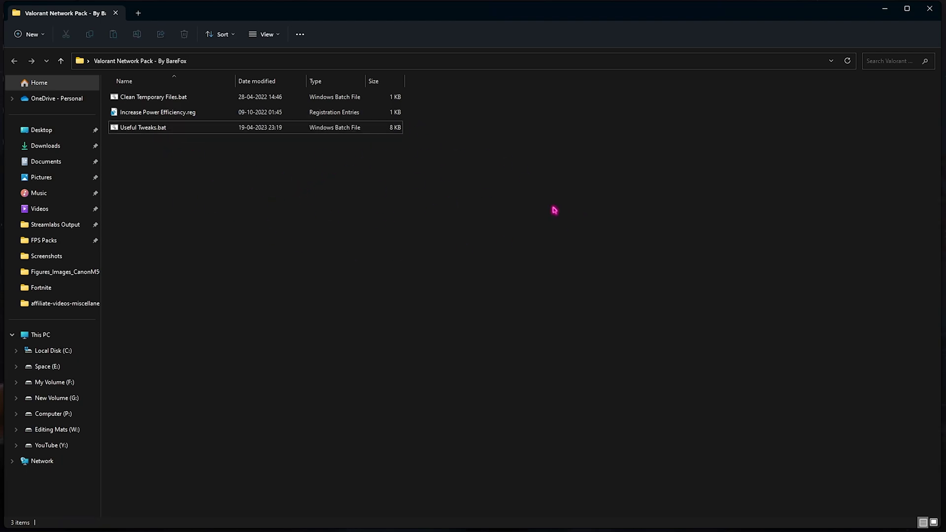
Step: Close the network pack folder and go to Control Panel's Network and Sharing Center
click(928, 9)
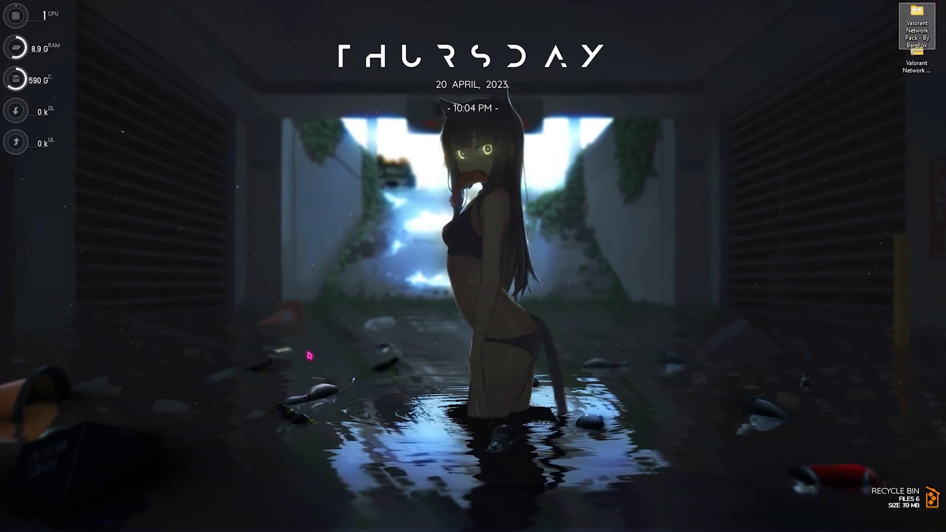
key(super)
text(con)
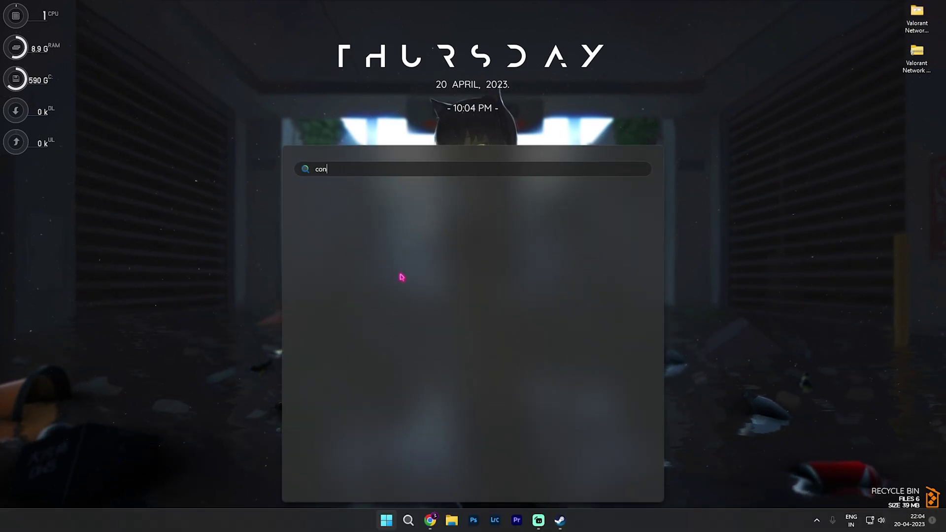
key(Return)
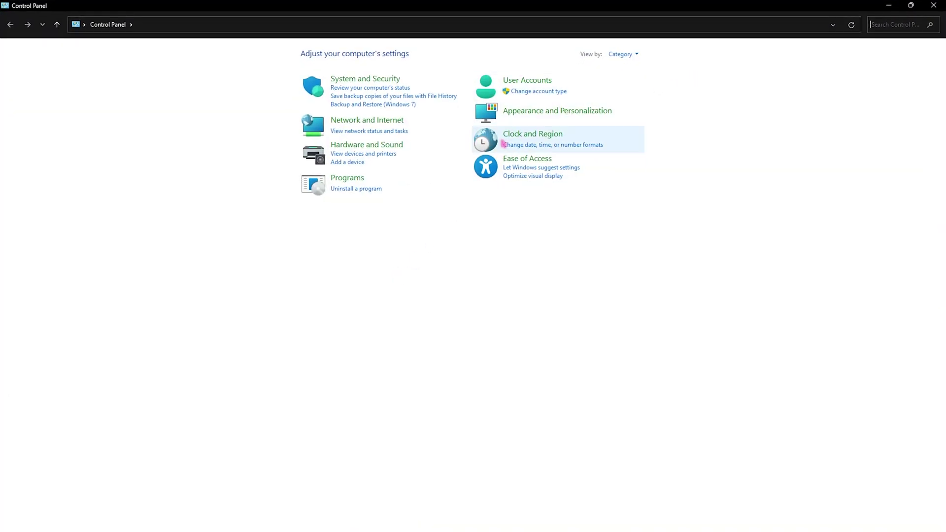
click(361, 122)
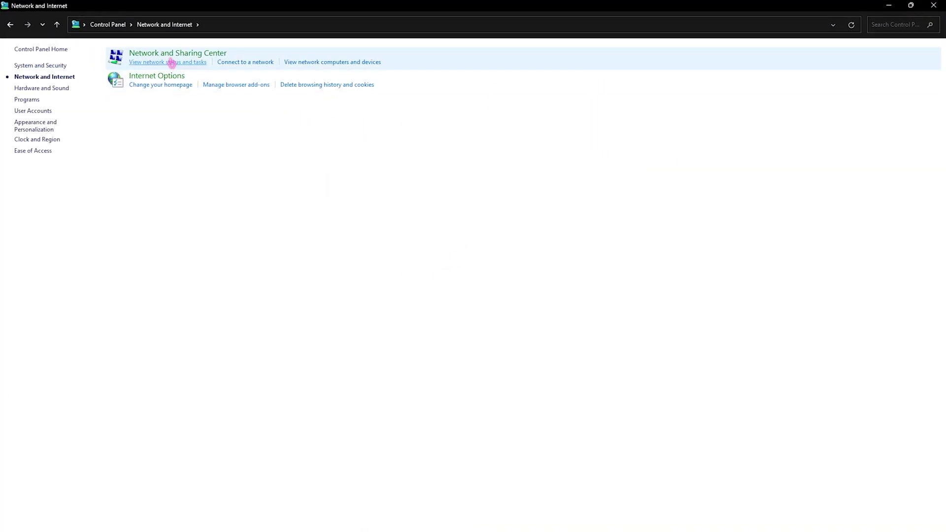
click(170, 58)
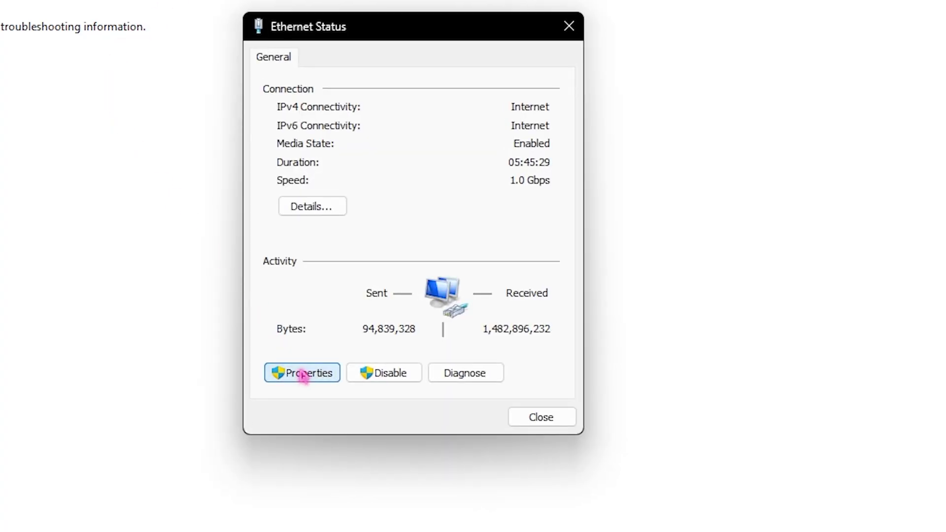
Step: In the Ethernet adapter's IPv4 properties, enter DNS servers 8.8.8.8 and 8.8.4.4
click(303, 373)
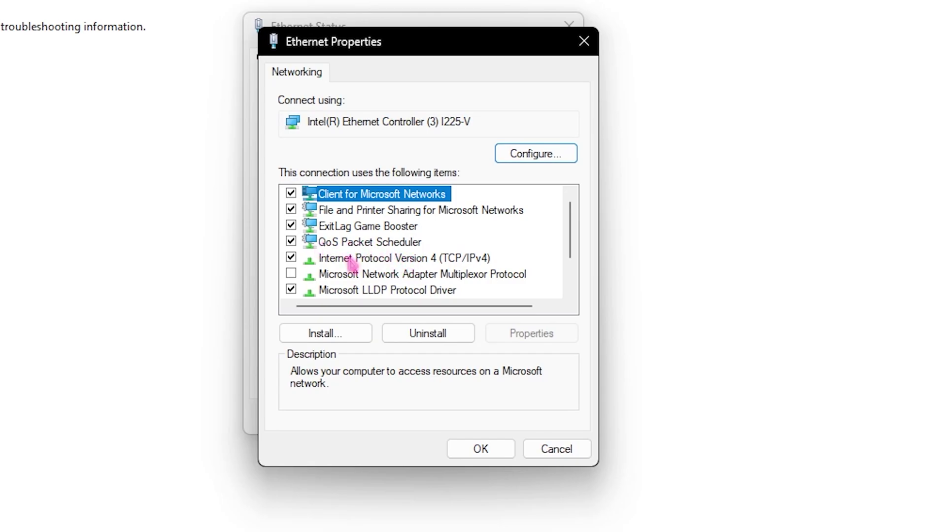
click(348, 260)
double_click(442, 262)
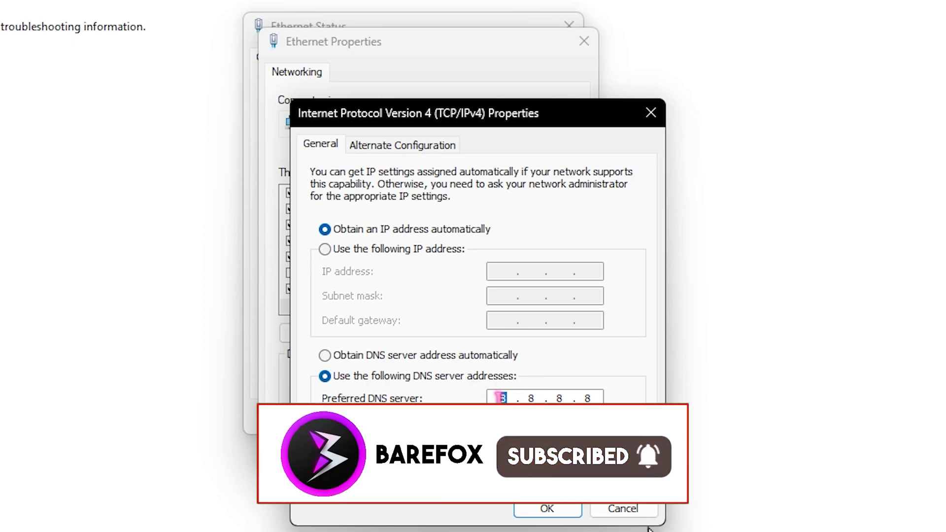
double_click(560, 397)
double_click(587, 396)
double_click(502, 422)
double_click(552, 424)
double_click(588, 424)
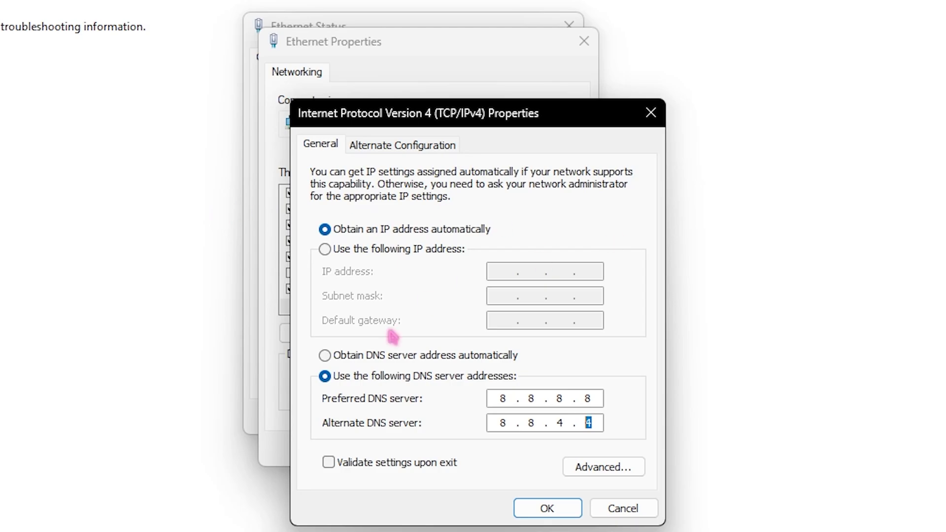
Step: Save the DNS settings, untick 'Allow the computer to turn off this device', and close Ethernet Status
click(546, 508)
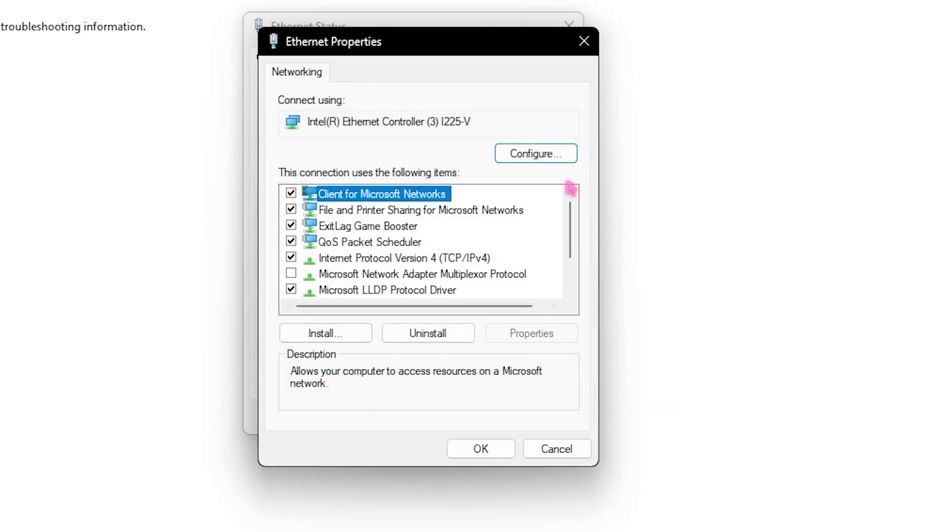
click(537, 153)
click(475, 307)
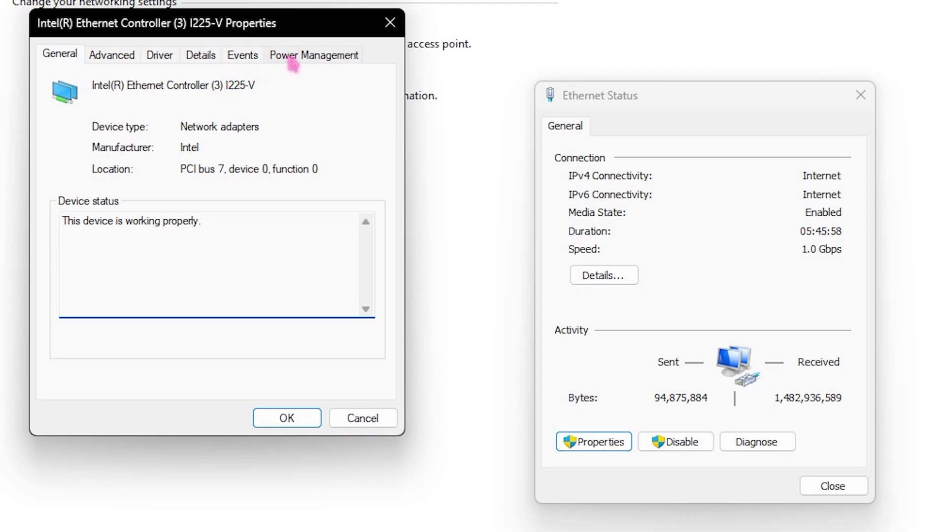
click(291, 58)
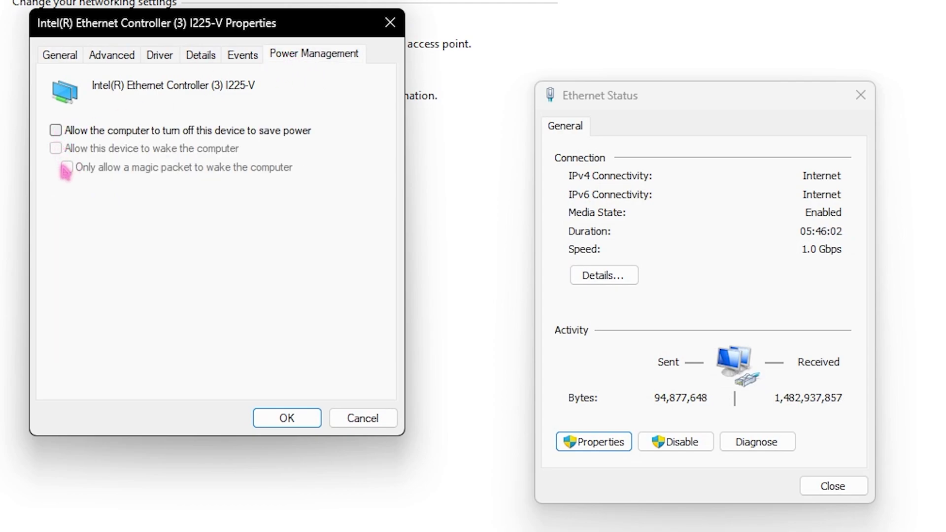
click(293, 417)
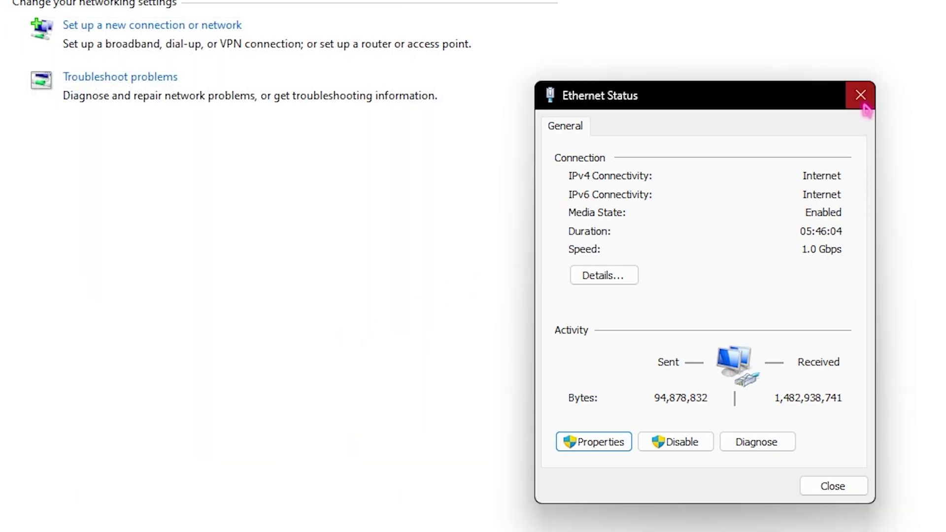
click(857, 93)
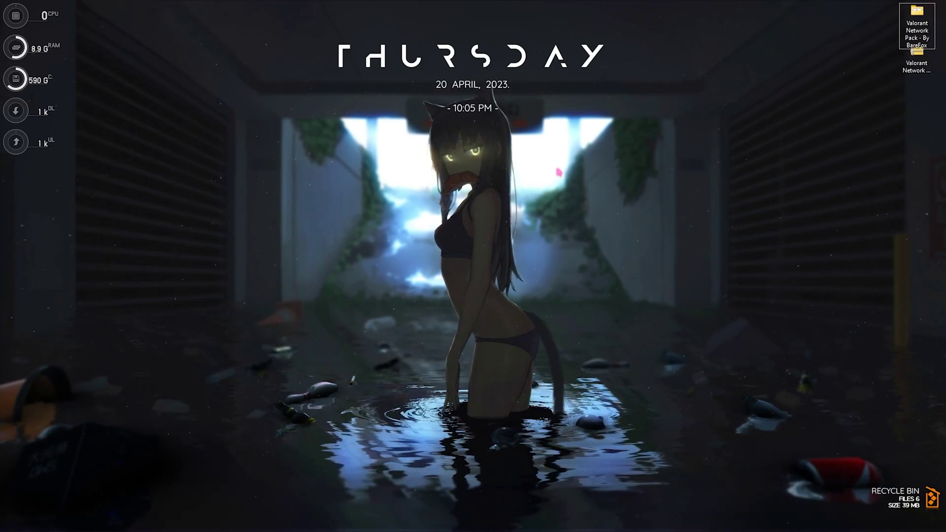
Step: Search for Windows Defender Firewall and show its list of allowed apps
key(super)
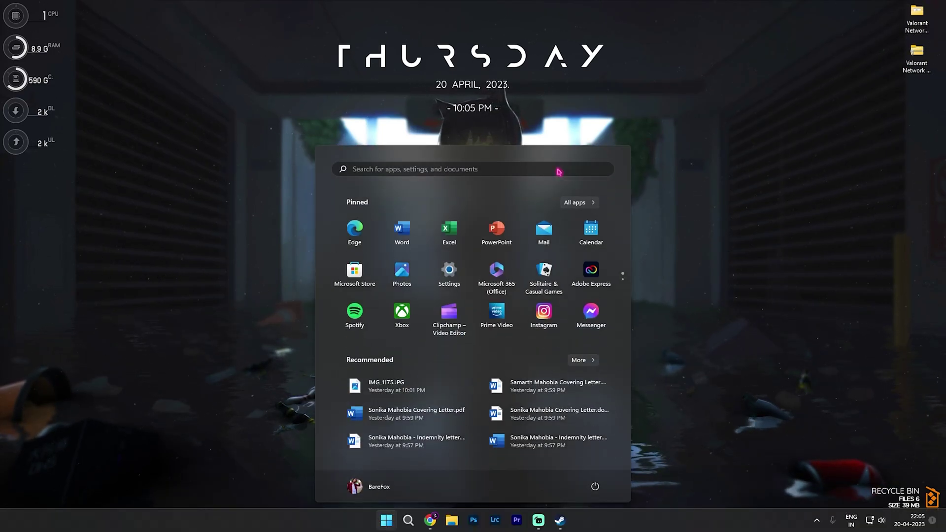
text(wind)
key(Down)
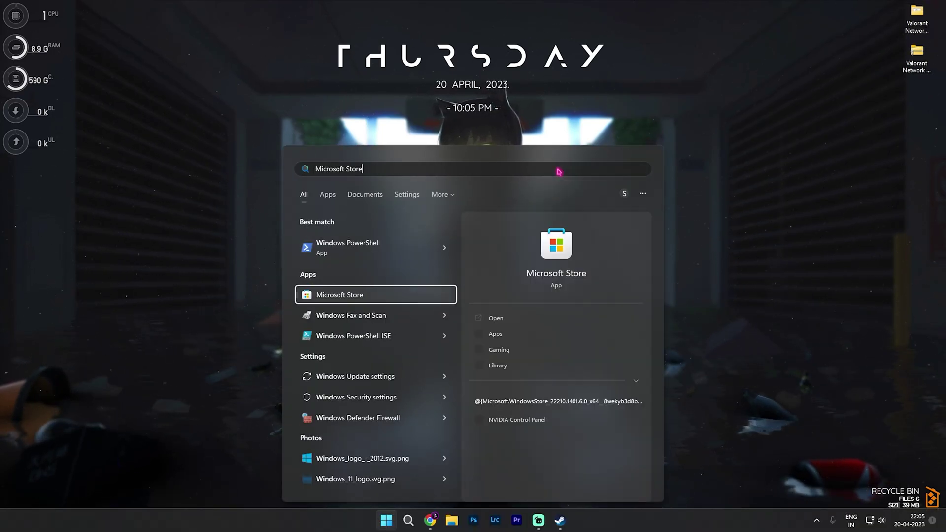
key(Down)
key(Down)
key(Down)
key(Down)
key(Down)
key(Return)
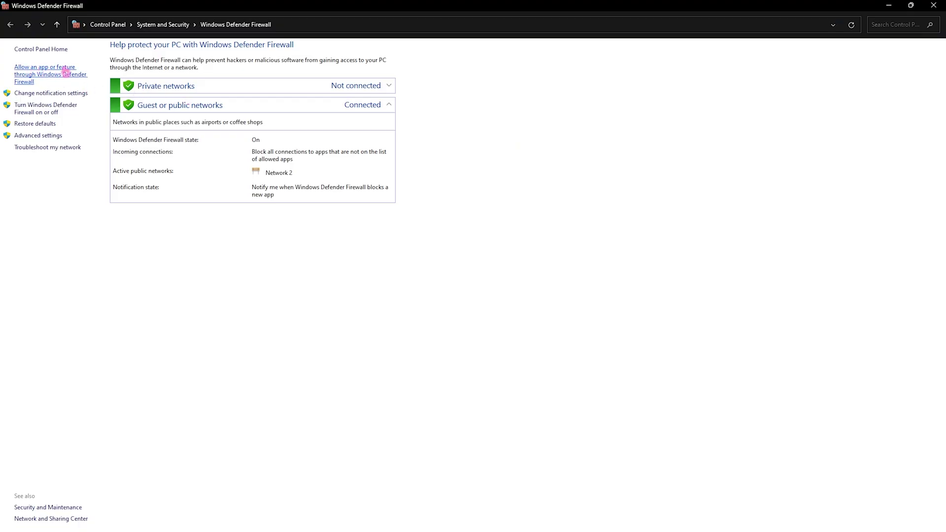
click(60, 73)
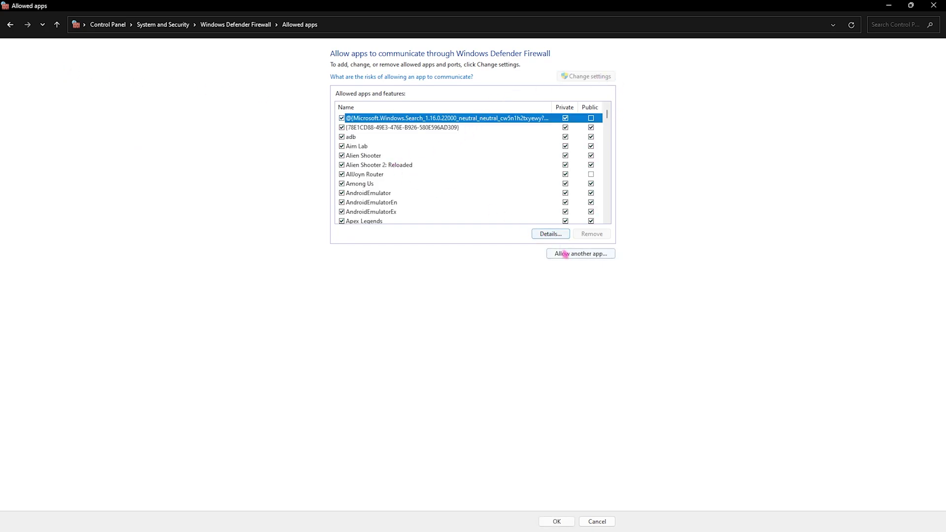
Step: Add VALORANT.exe from the live folder, allowing it on Private and Public networks
click(557, 255)
click(547, 319)
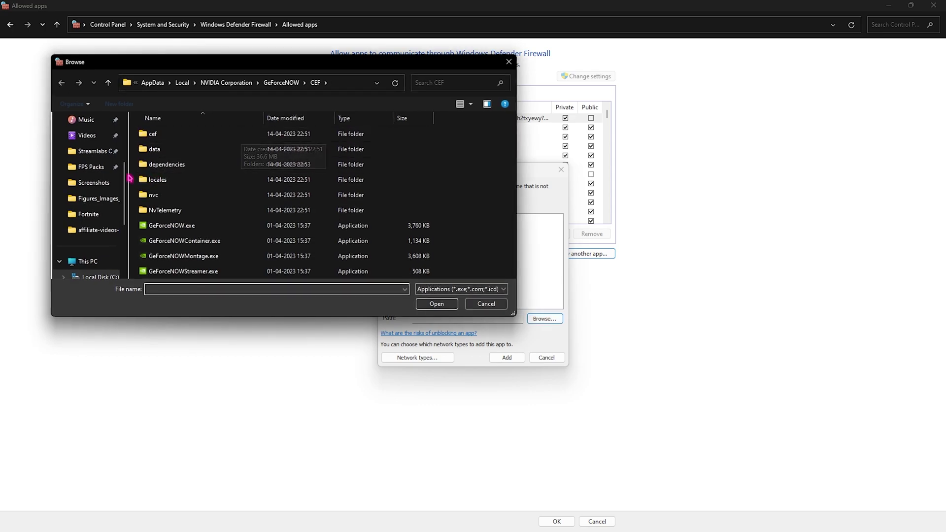
scroll(101, 212, down, 1)
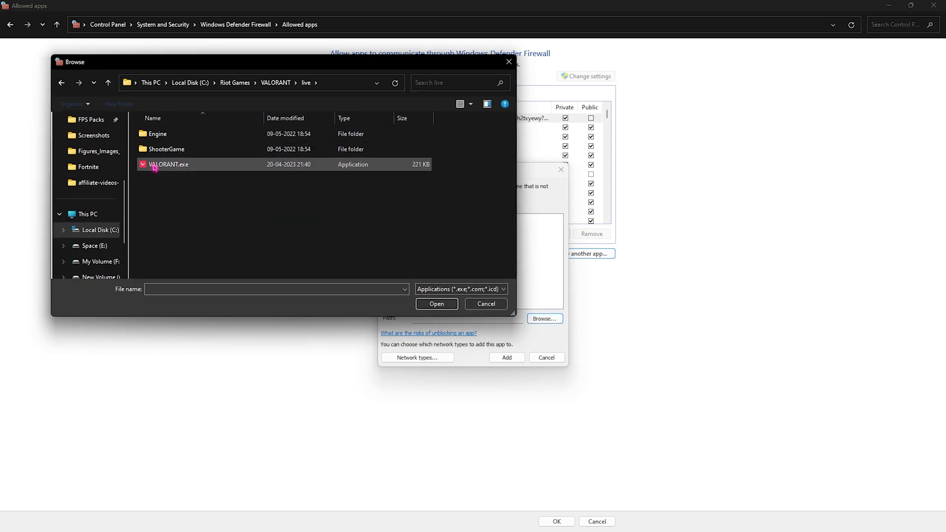
click(163, 164)
click(449, 307)
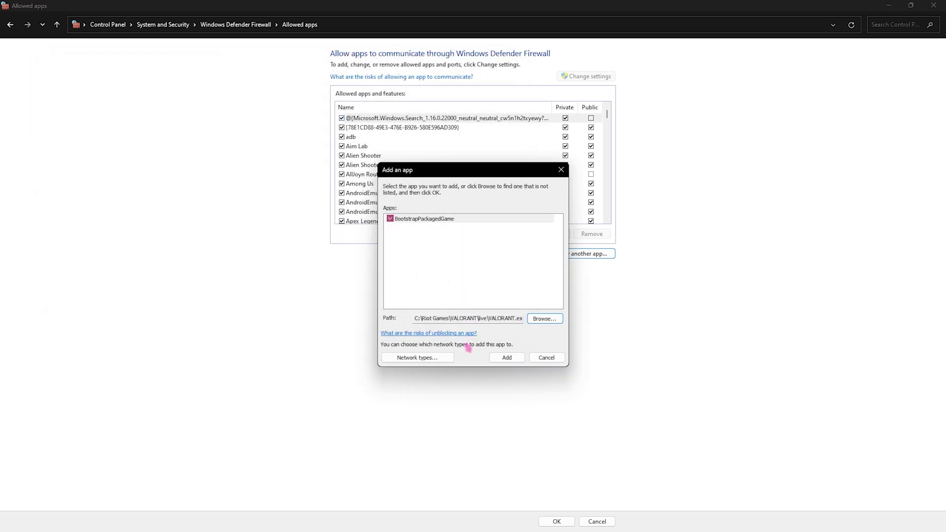
click(507, 357)
scroll(381, 182, down, 1)
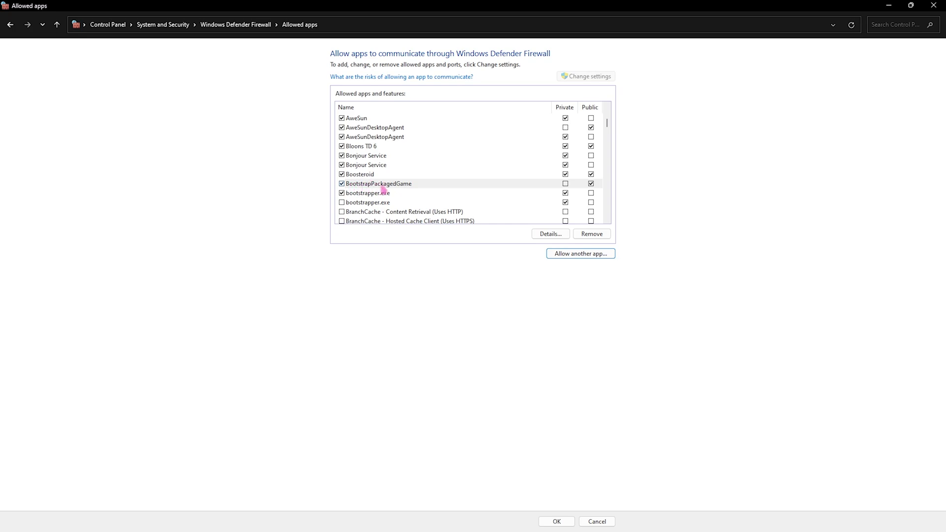
click(565, 183)
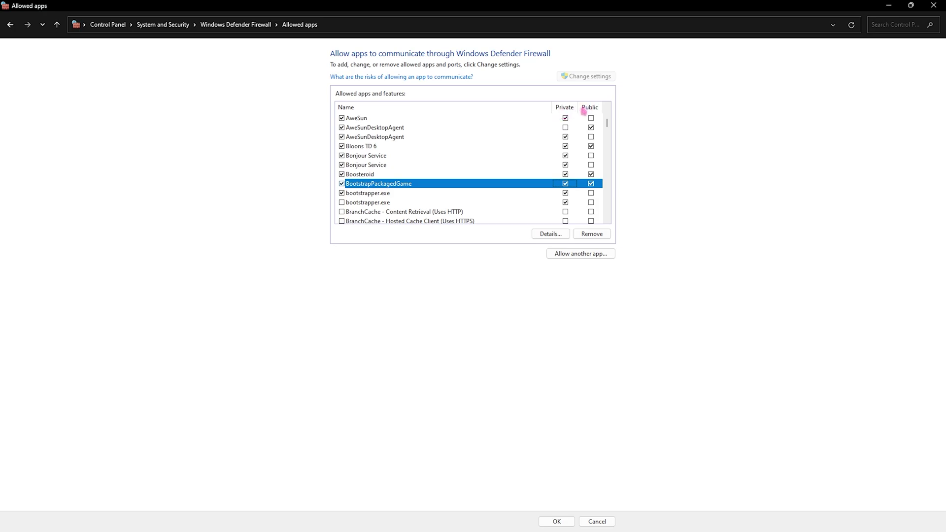
click(549, 253)
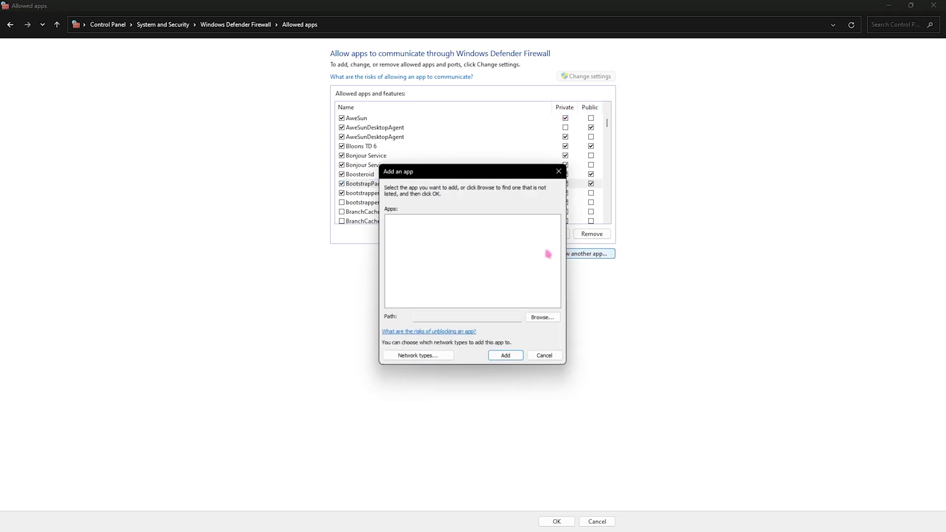
Step: Try adding ShooterGame\Binaries\Win64\VALORANT-Win64-Shipping.exe, dismissing the already-allowed warning
click(544, 318)
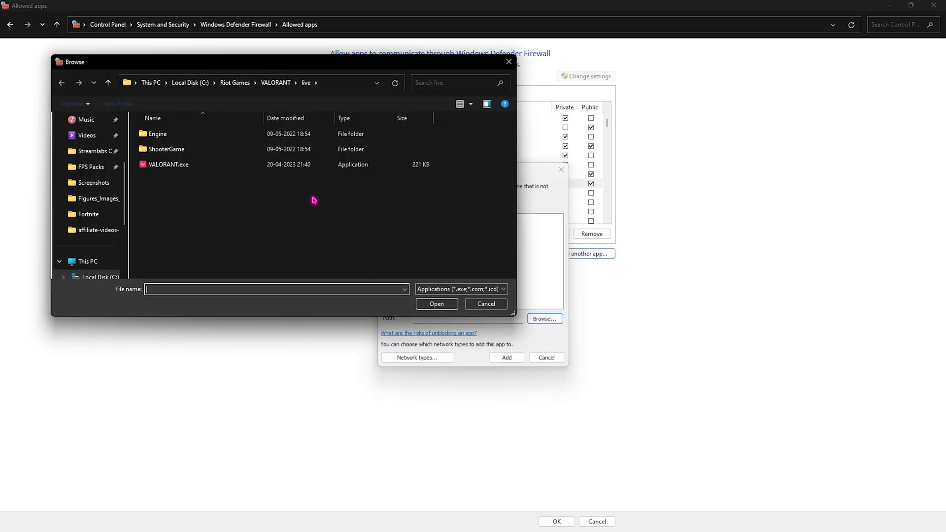
double_click(177, 150)
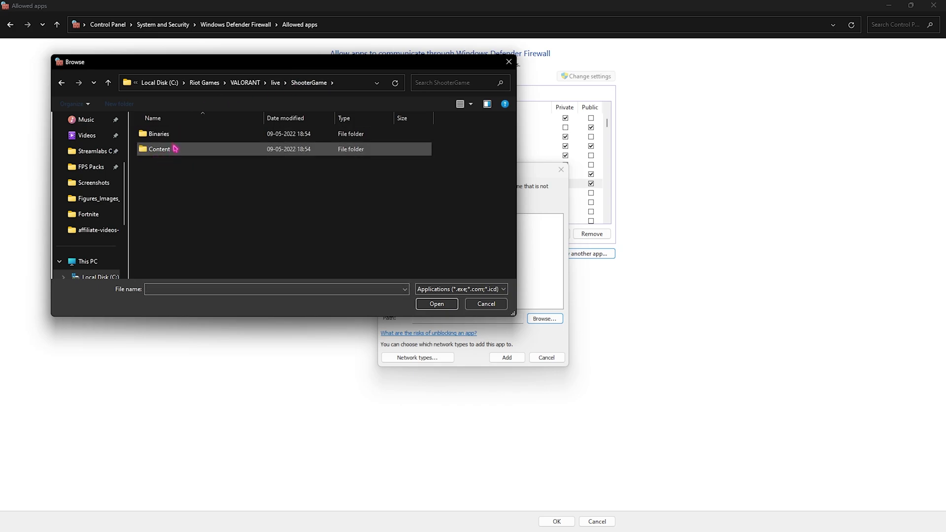
double_click(175, 138)
double_click(177, 135)
click(175, 134)
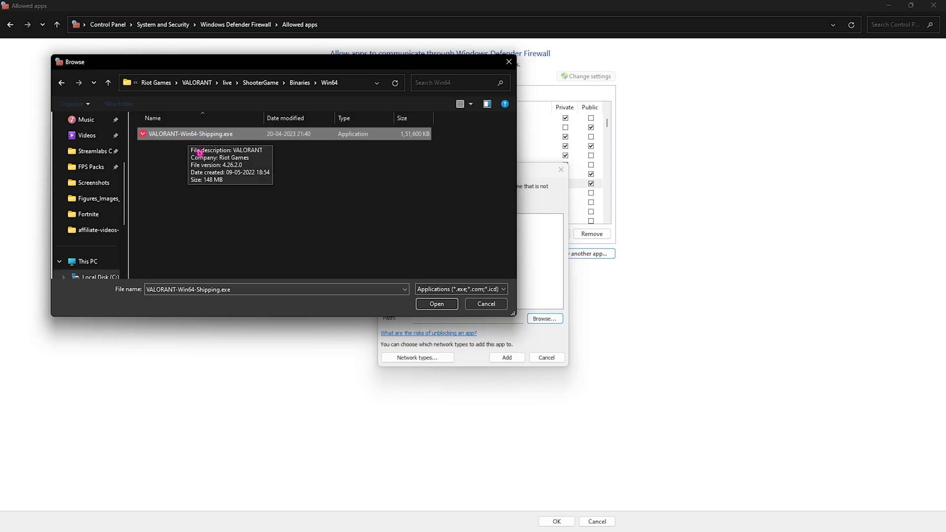
click(424, 303)
click(504, 357)
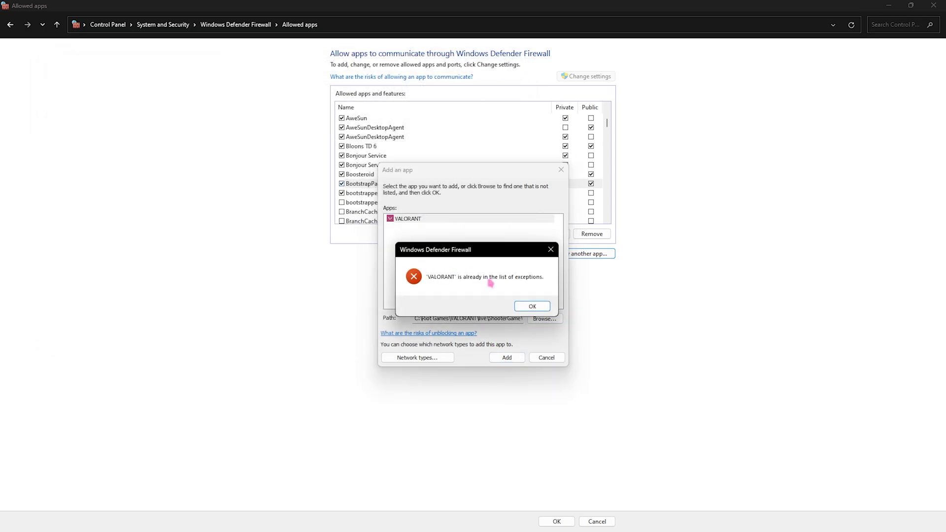
click(524, 307)
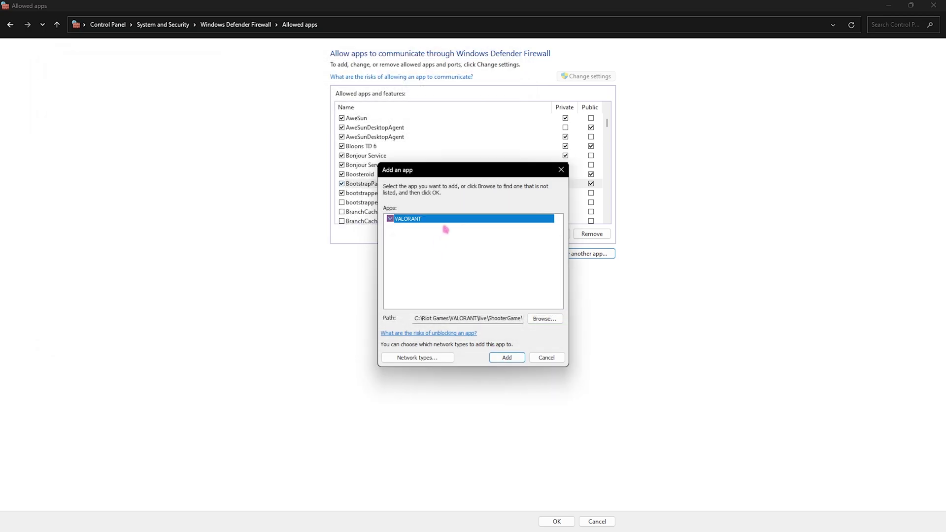
click(560, 169)
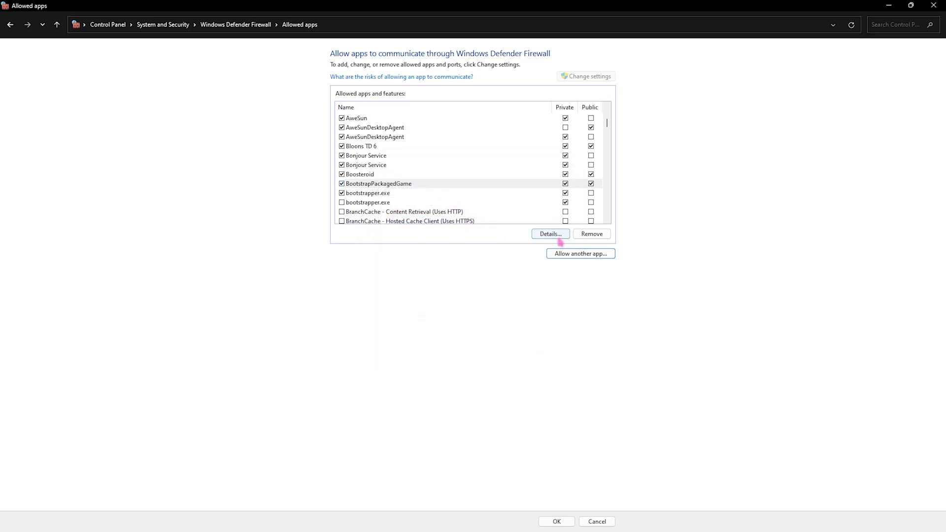
Step: Try adding Riot Client\RiotClientServices.exe, dismissing the already-allowed warning
click(579, 254)
click(545, 319)
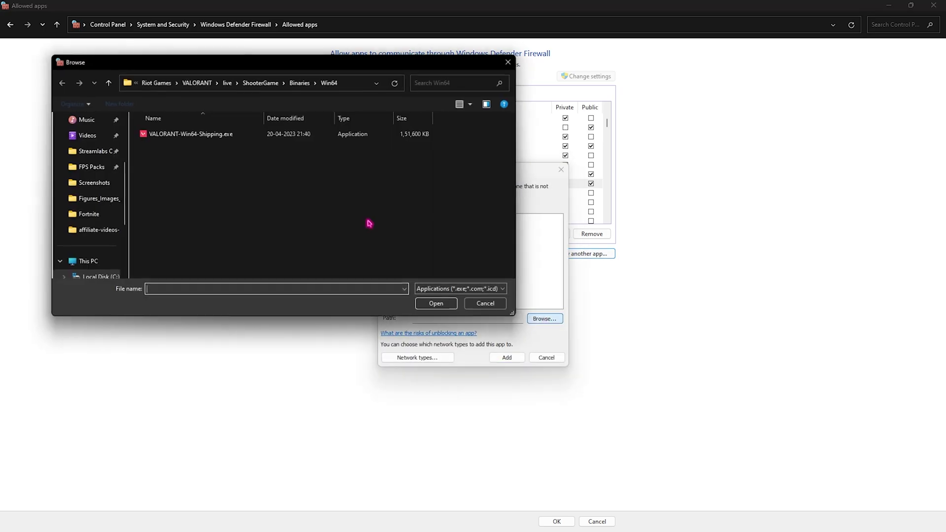
click(212, 82)
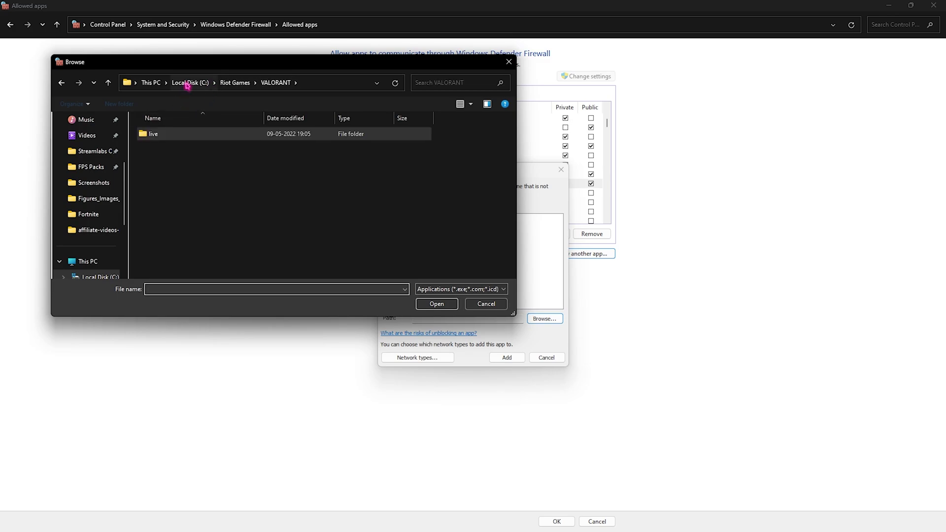
click(237, 83)
double_click(169, 136)
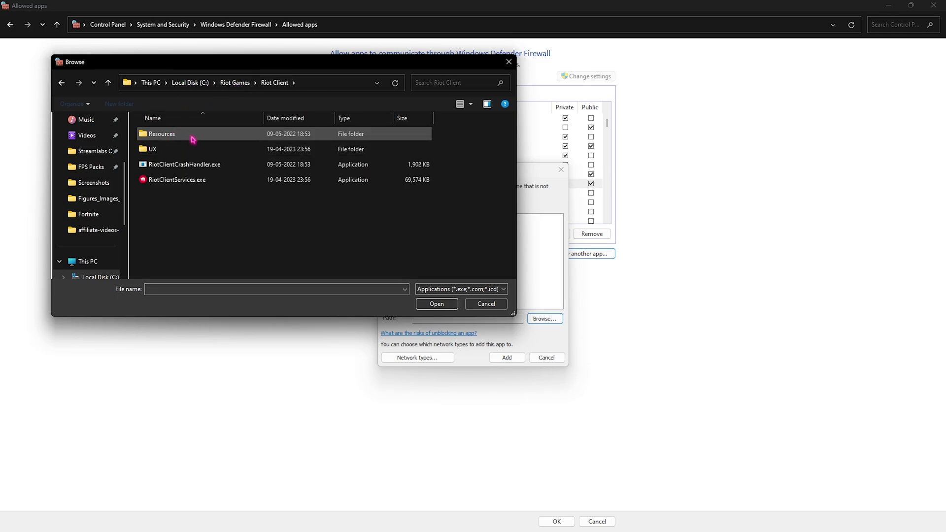
click(192, 181)
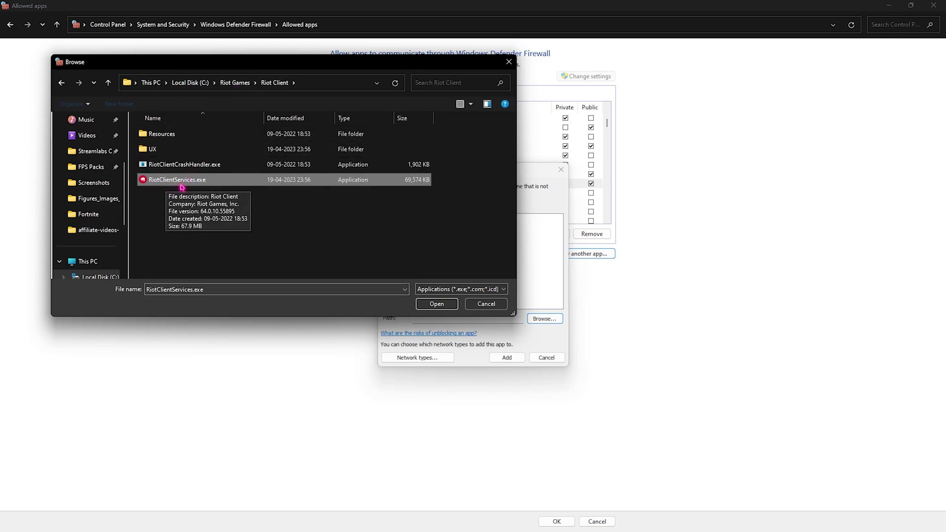
click(436, 303)
click(506, 357)
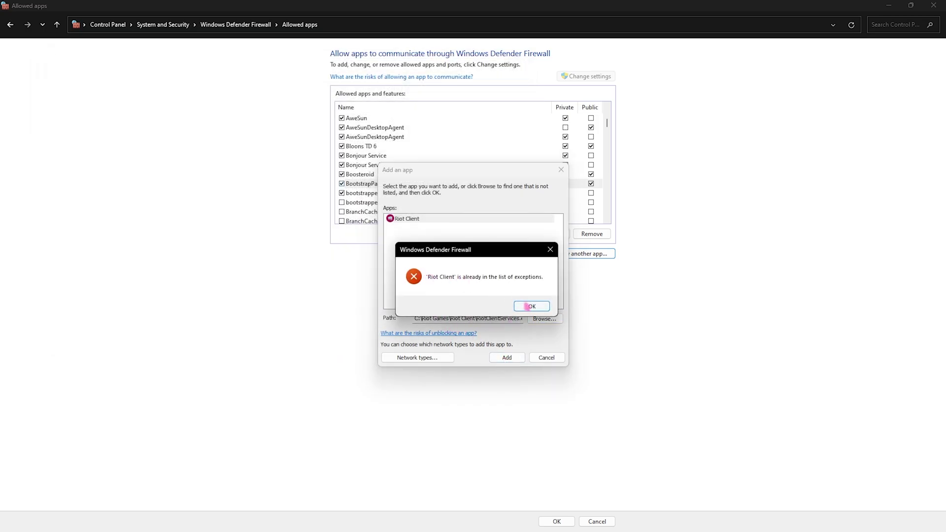
click(531, 305)
click(560, 169)
scroll(405, 156, down, 3)
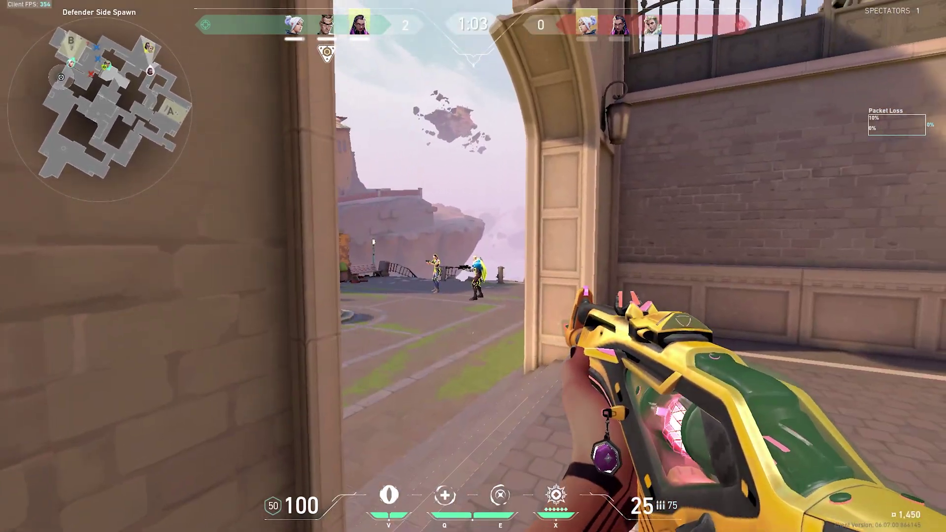
Step: Shoot the two enemies across the courtyard in the Valorant round
click(473, 266)
click(473, 266)
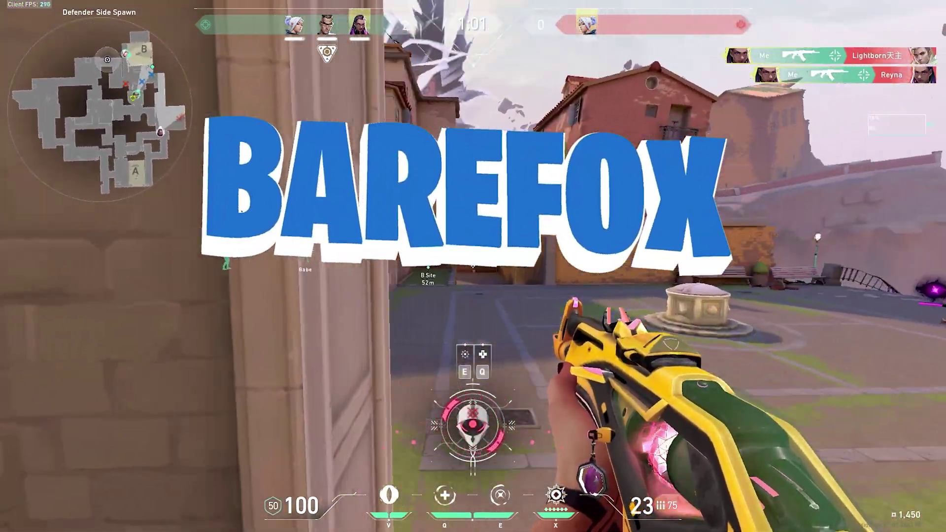